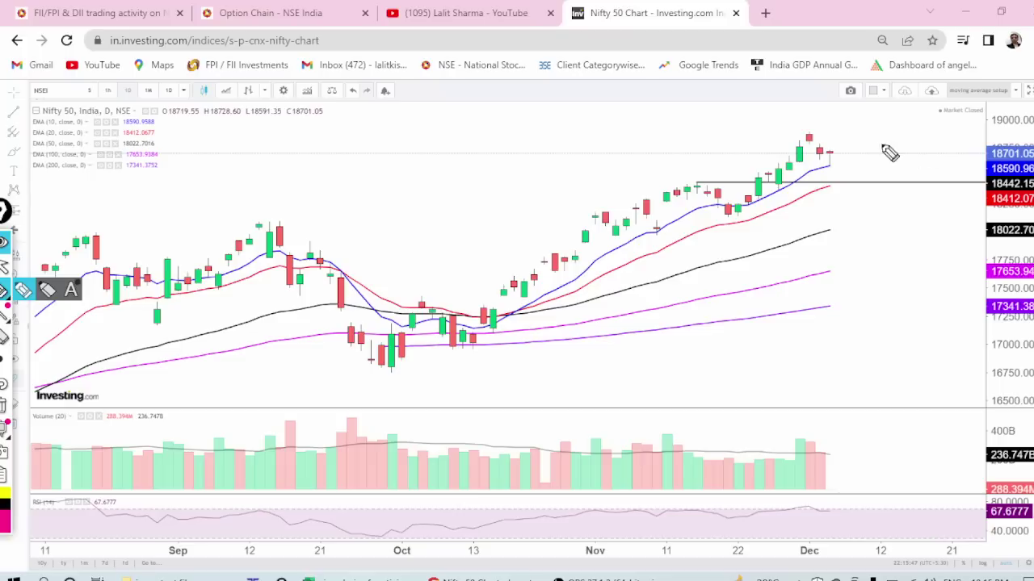
# - Mark the ends of the 10-day and 20-day moving averages with arrows on the Nifty chart and clear the annotations
pyautogui.moveTo(835, 166); pyautogui.dragTo(863, 166)
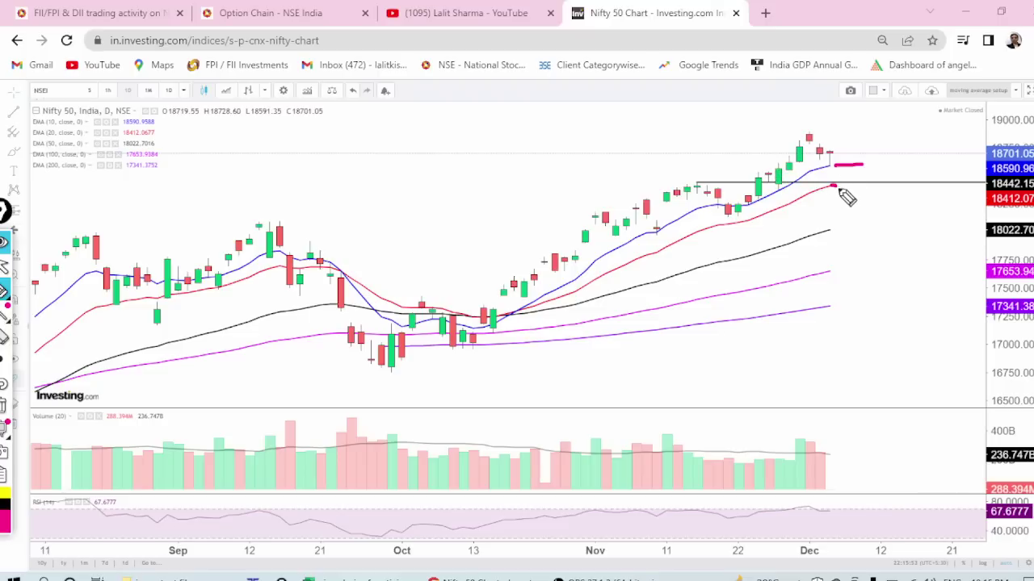
pyautogui.moveTo(835, 186); pyautogui.dragTo(832, 198)
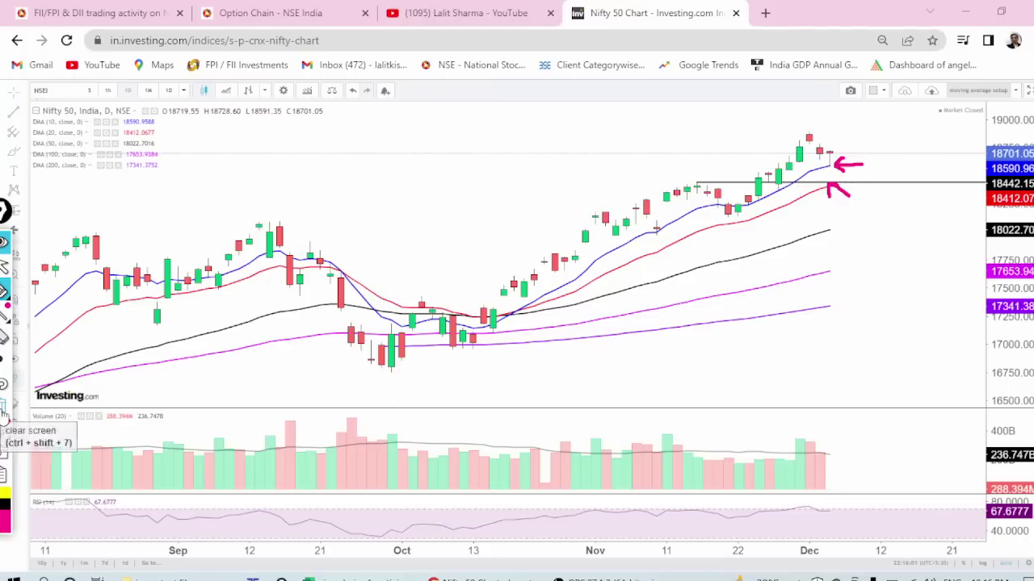
pyautogui.click(4, 404)
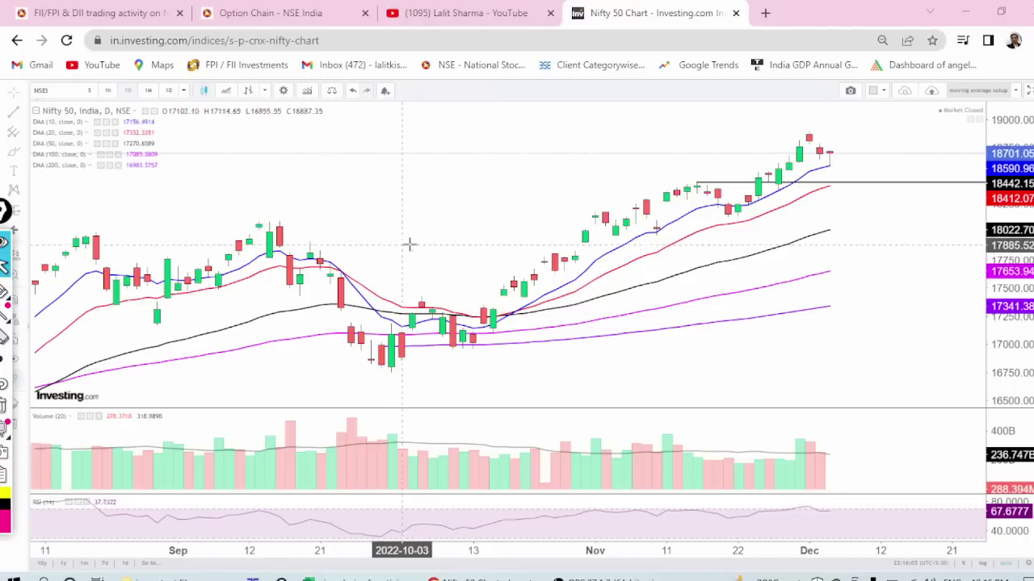
# - View the YouTube channel's video list and return to the Nifty 50 chart
pyautogui.click(464, 12)
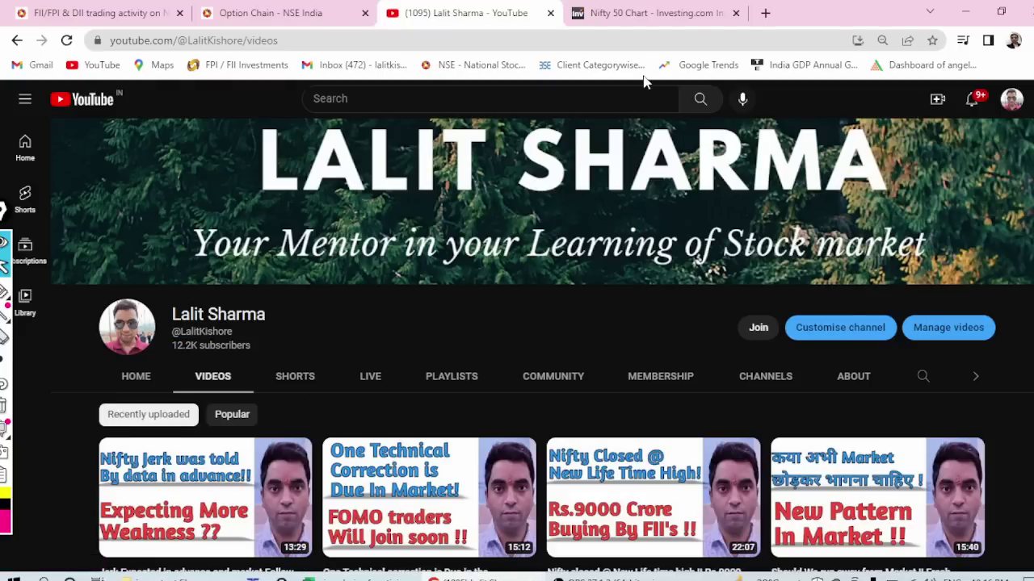
pyautogui.click(634, 8)
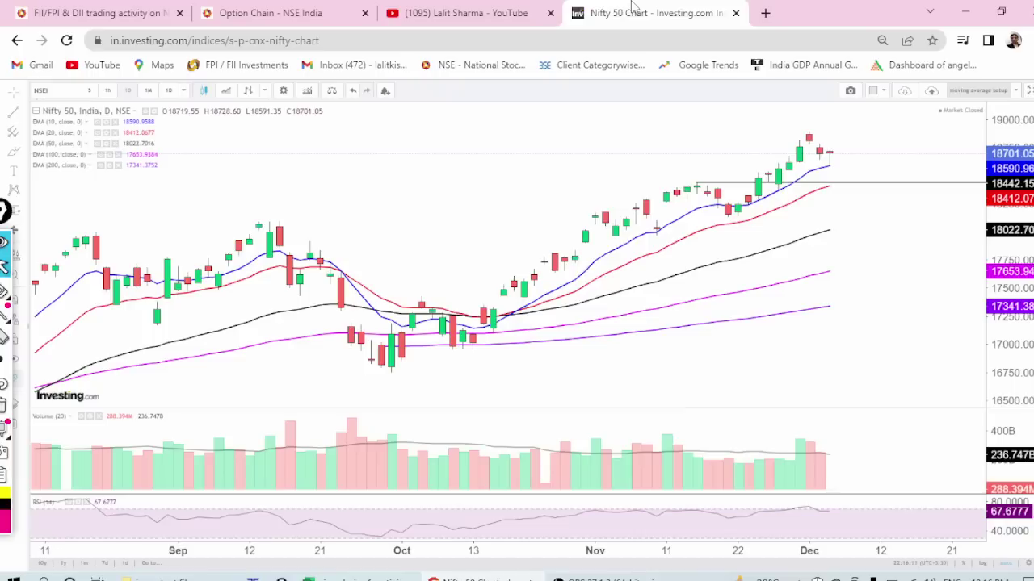
# - Switch to the Excel participant workbook and sketch two falling strokes and a rebound curve with the pen in the blank area around columns M to P
pyautogui.click(374, 572)
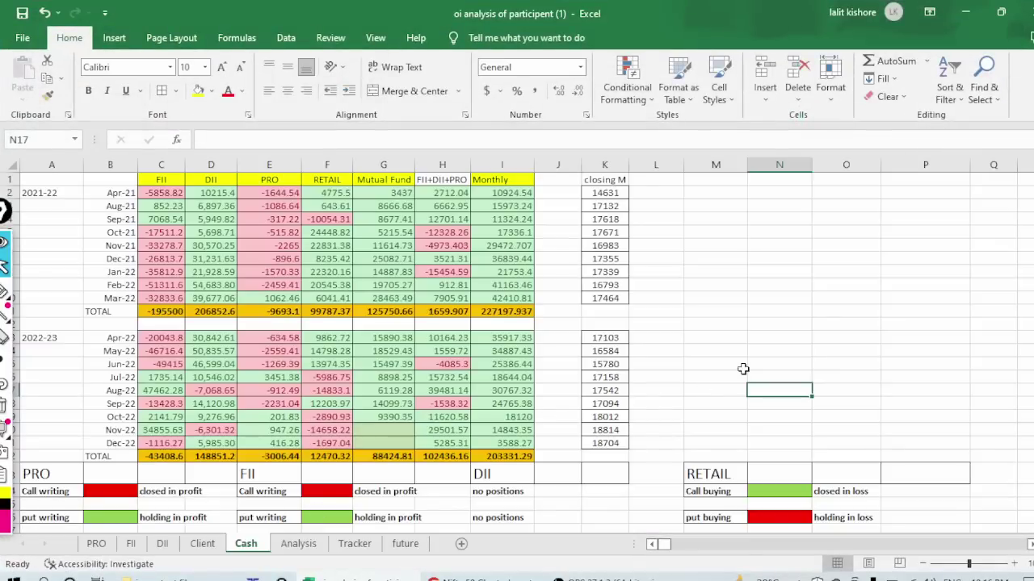
pyautogui.click(688, 365)
pyautogui.click(5, 291)
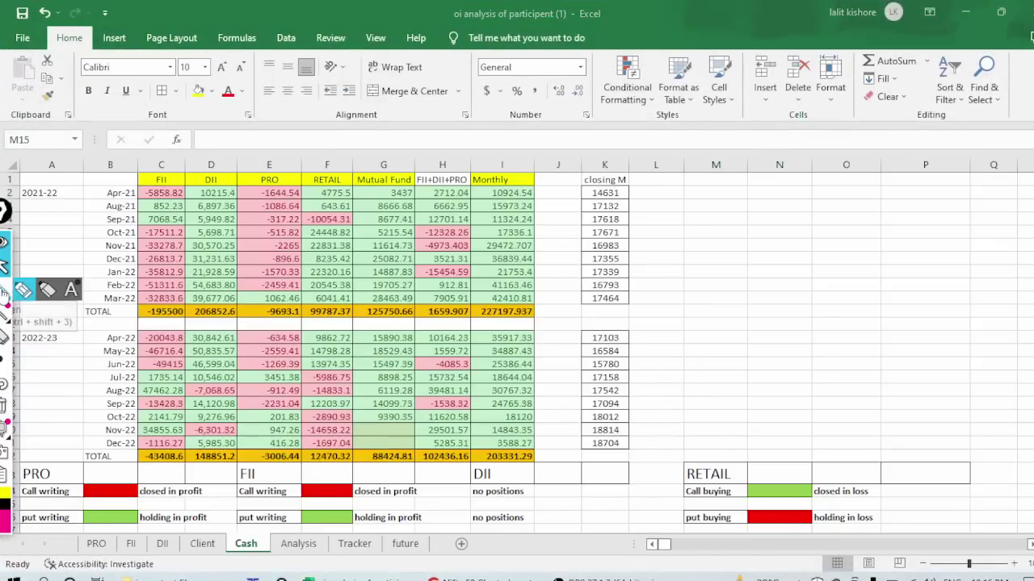
pyautogui.moveTo(733, 197); pyautogui.dragTo(808, 291)
pyautogui.moveTo(792, 174); pyautogui.dragTo(880, 313)
pyautogui.moveTo(756, 247)
pyautogui.mouseDown()
pyautogui.moveTo(858, 319)
pyautogui.moveTo(899, 240)
pyautogui.mouseUp()
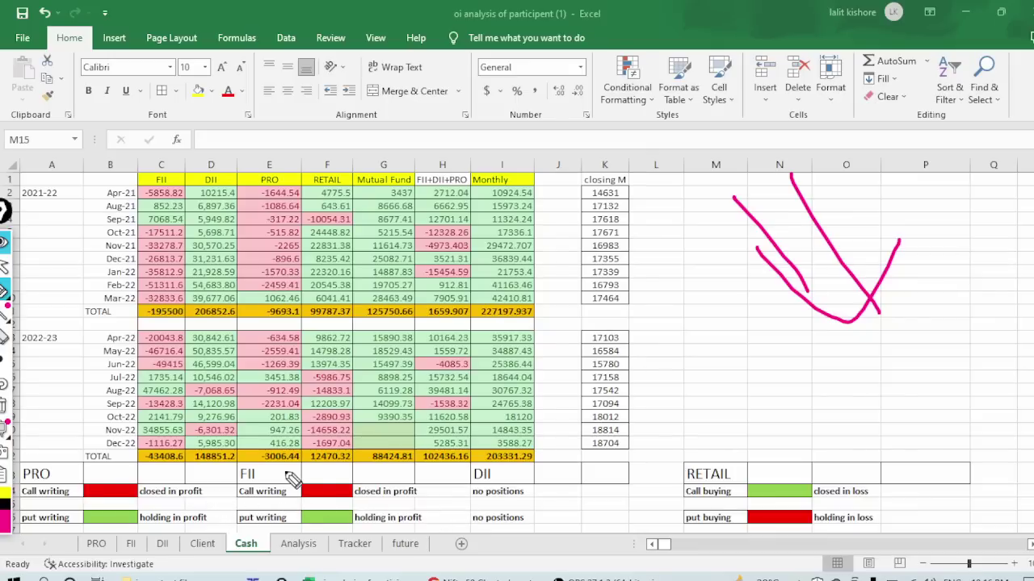
# - Tick the PRO and FII headings and underline the "Call writing" label beneath each
pyautogui.moveTo(270, 479); pyautogui.dragTo(297, 472)
pyautogui.moveTo(59, 479); pyautogui.dragTo(80, 470)
pyautogui.moveTo(26, 504); pyautogui.dragTo(81, 499)
pyautogui.moveTo(239, 504); pyautogui.dragTo(304, 502)
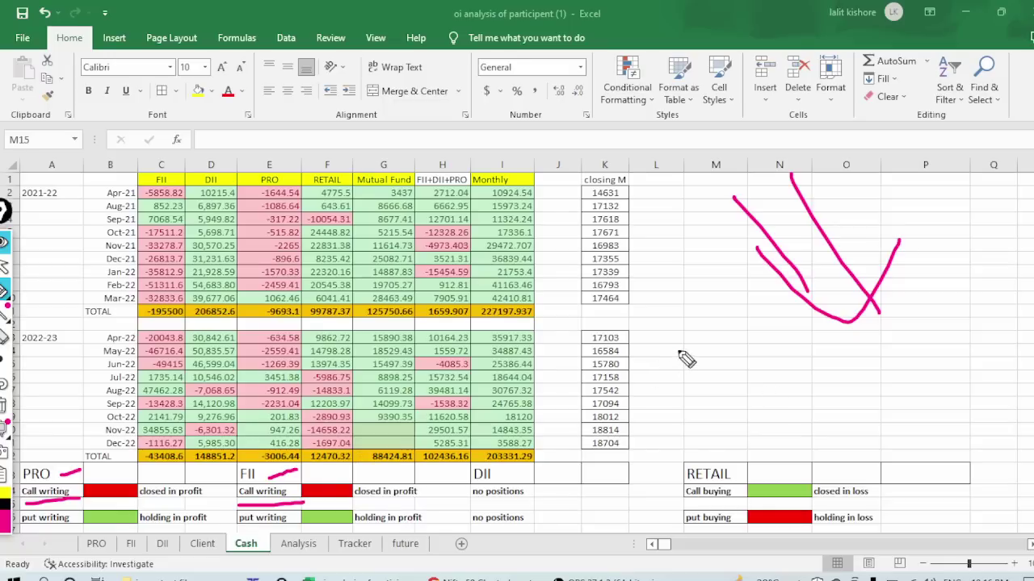
# - Draw a baseline under the rebound sketch and handwrite two circled notes below it, "Profit" and an index level
pyautogui.moveTo(682, 348)
pyautogui.mouseDown()
pyautogui.moveTo(691, 337)
pyautogui.moveTo(898, 323)
pyautogui.mouseUp()
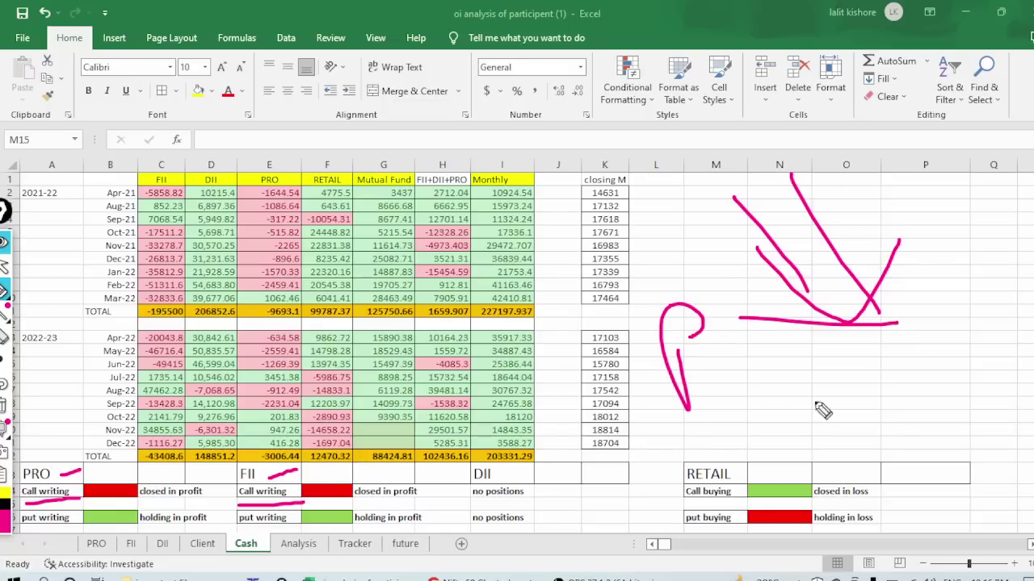
pyautogui.moveTo(796, 387); pyautogui.dragTo(819, 460)
pyautogui.moveTo(898, 398); pyautogui.dragTo(907, 361)
pyautogui.moveTo(953, 392)
pyautogui.mouseDown()
pyautogui.moveTo(928, 447)
pyautogui.moveTo(969, 393)
pyautogui.moveTo(996, 381)
pyautogui.mouseUp()
pyautogui.moveTo(1020, 323); pyautogui.dragTo(1032, 380)
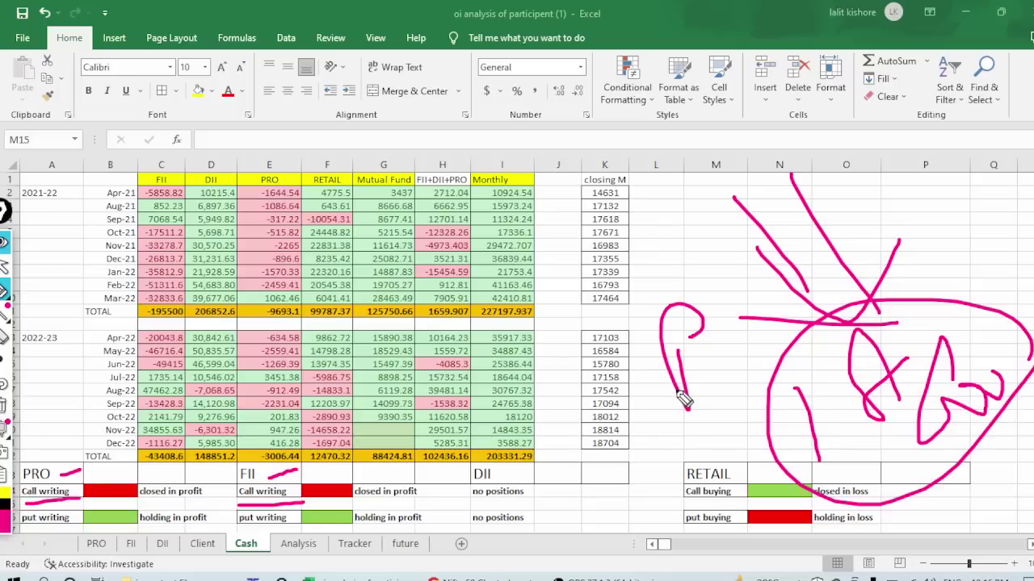
pyautogui.moveTo(693, 370)
pyautogui.mouseDown()
pyautogui.moveTo(727, 373)
pyautogui.moveTo(743, 345)
pyautogui.moveTo(748, 373)
pyautogui.mouseUp()
pyautogui.moveTo(754, 335)
pyautogui.mouseDown()
pyautogui.moveTo(767, 355)
pyautogui.moveTo(795, 323)
pyautogui.moveTo(584, 393)
pyautogui.moveTo(775, 407)
pyautogui.mouseUp()
# - Add arrow marks beside the PRO, FII and RETAIL headings, then clear all annotations
pyautogui.moveTo(52, 477); pyautogui.dragTo(89, 464)
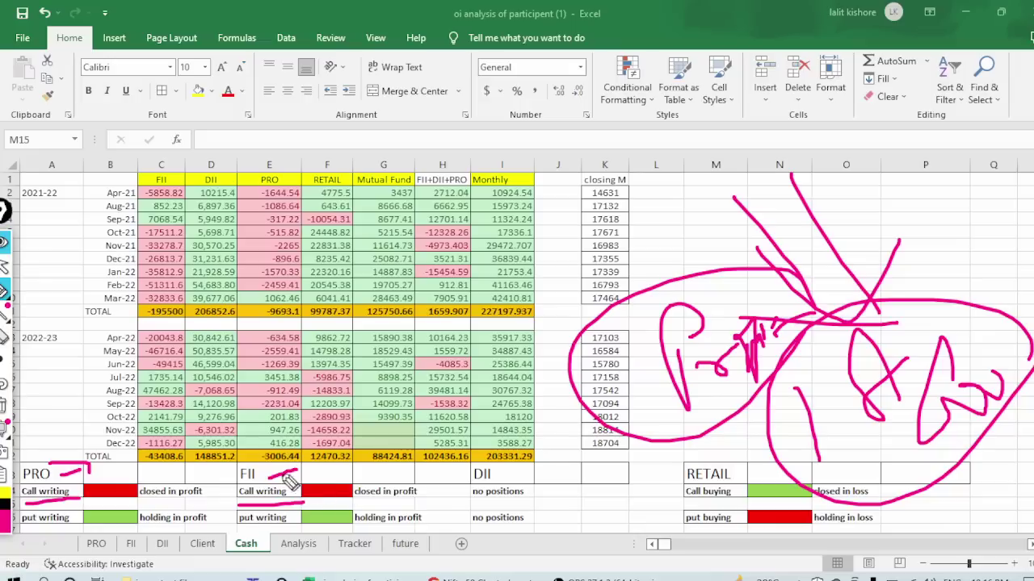
pyautogui.moveTo(260, 480); pyautogui.dragTo(300, 487)
pyautogui.moveTo(653, 477); pyautogui.dragTo(714, 468)
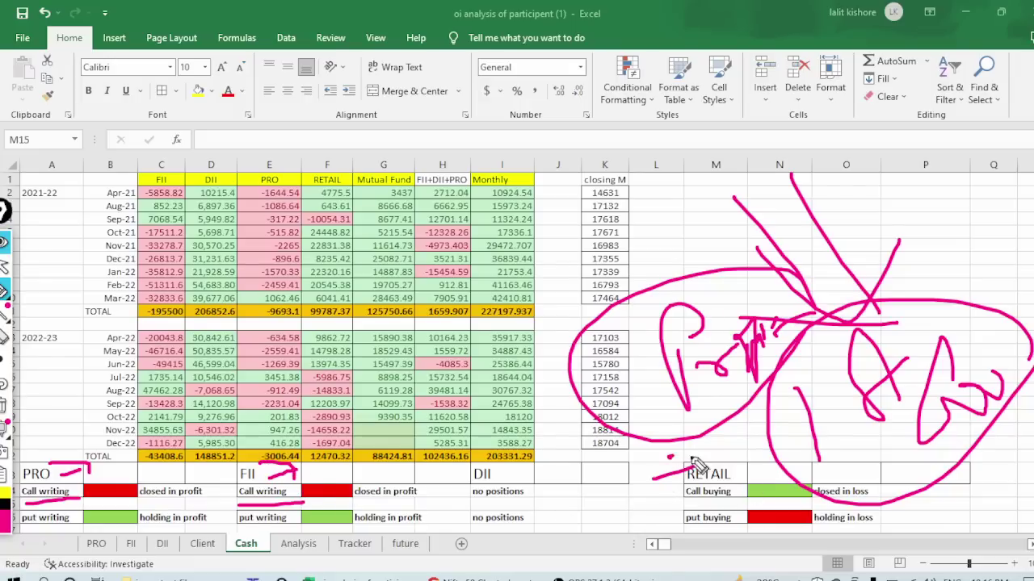
pyautogui.moveTo(669, 504); pyautogui.dragTo(712, 486)
pyautogui.click(4, 412)
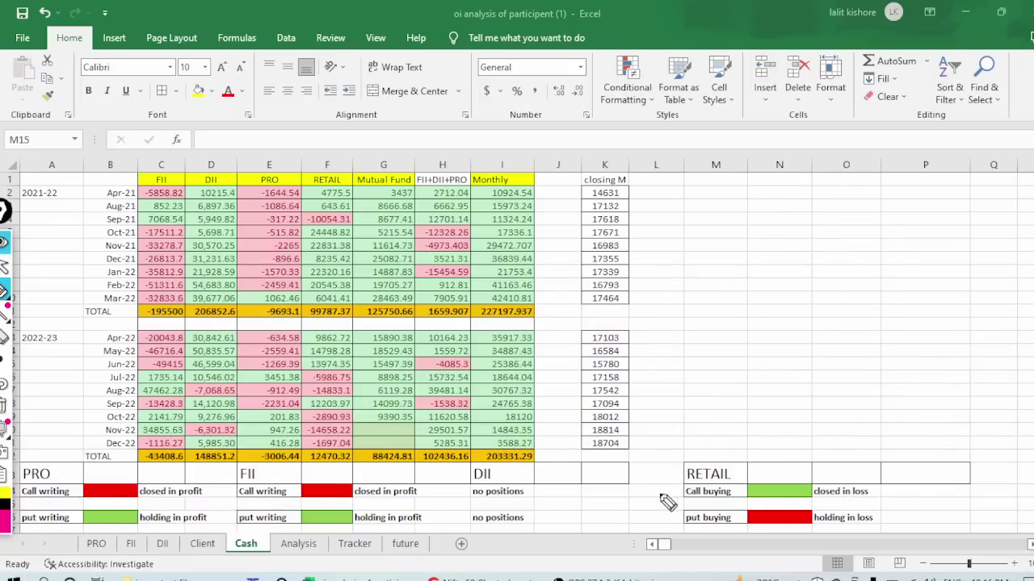
# - Point arrows at the RETAIL heading and its "Call buying" row, and box "closed in loss"
pyautogui.moveTo(637, 491)
pyautogui.mouseDown()
pyautogui.moveTo(662, 491)
pyautogui.moveTo(635, 521)
pyautogui.mouseUp()
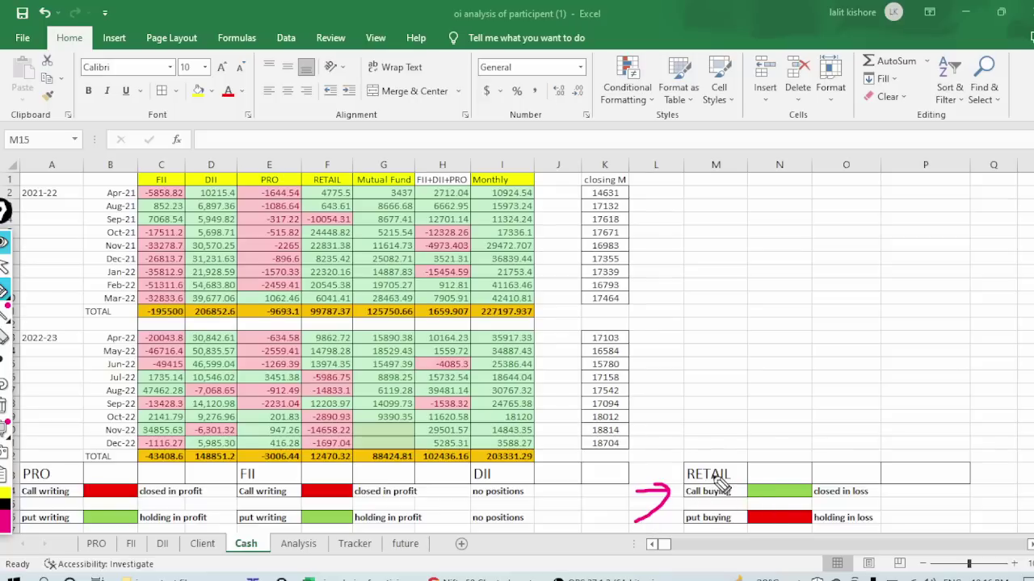
pyautogui.moveTo(759, 415)
pyautogui.mouseDown()
pyautogui.moveTo(738, 455)
pyautogui.moveTo(772, 468)
pyautogui.mouseUp()
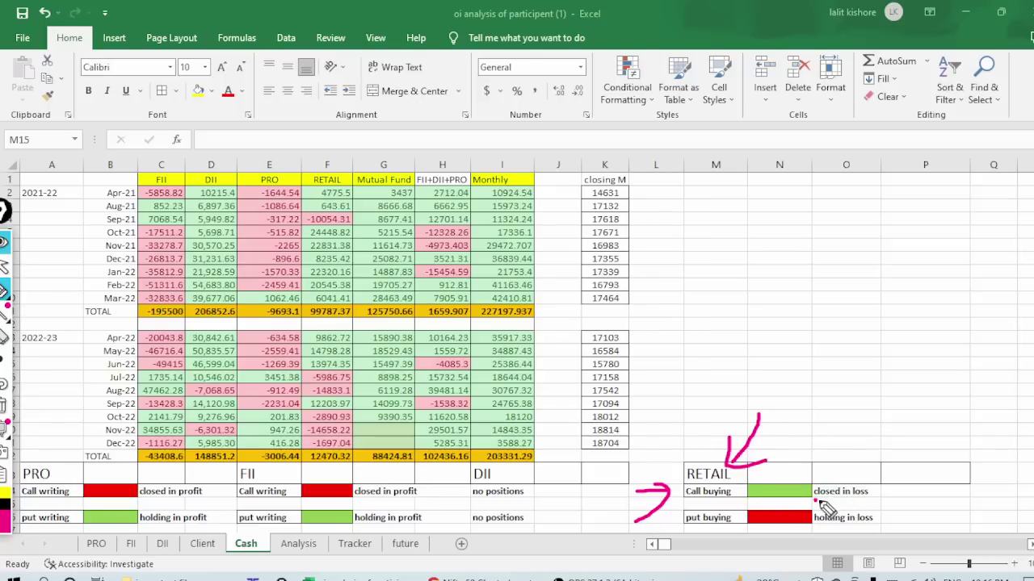
pyautogui.moveTo(814, 501)
pyautogui.mouseDown()
pyautogui.moveTo(882, 504)
pyautogui.moveTo(888, 479)
pyautogui.moveTo(798, 496)
pyautogui.moveTo(858, 502)
pyautogui.mouseUp()
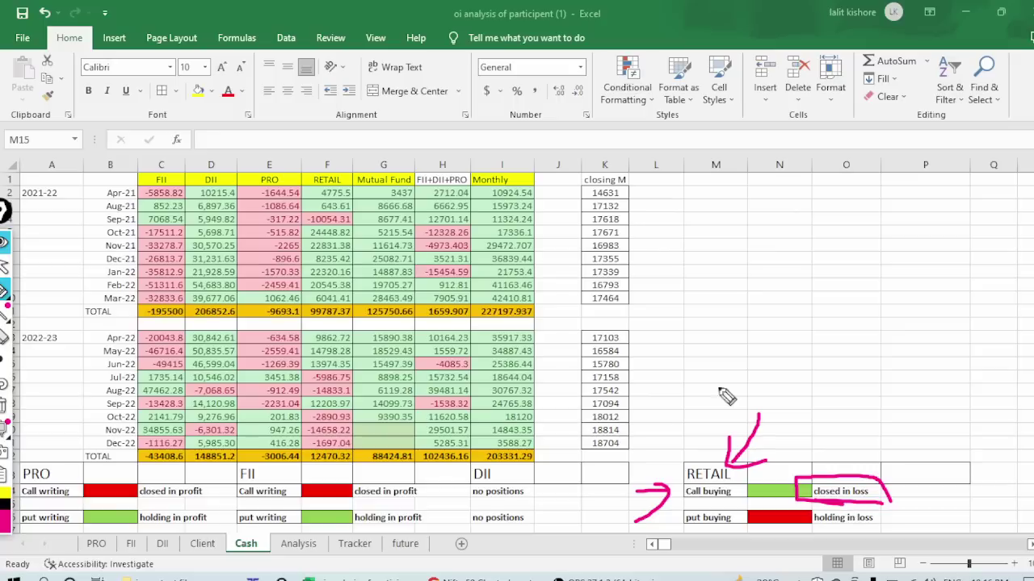
# - Handwrite an index level starting with 186 in the blank area beside the closing column, circle it and add a small arrow beneath
pyautogui.moveTo(764, 236); pyautogui.dragTo(802, 344)
pyautogui.moveTo(840, 301); pyautogui.dragTo(847, 283)
pyautogui.moveTo(898, 239)
pyautogui.mouseDown()
pyautogui.moveTo(874, 313)
pyautogui.moveTo(872, 279)
pyautogui.moveTo(933, 300)
pyautogui.moveTo(961, 233)
pyautogui.mouseUp()
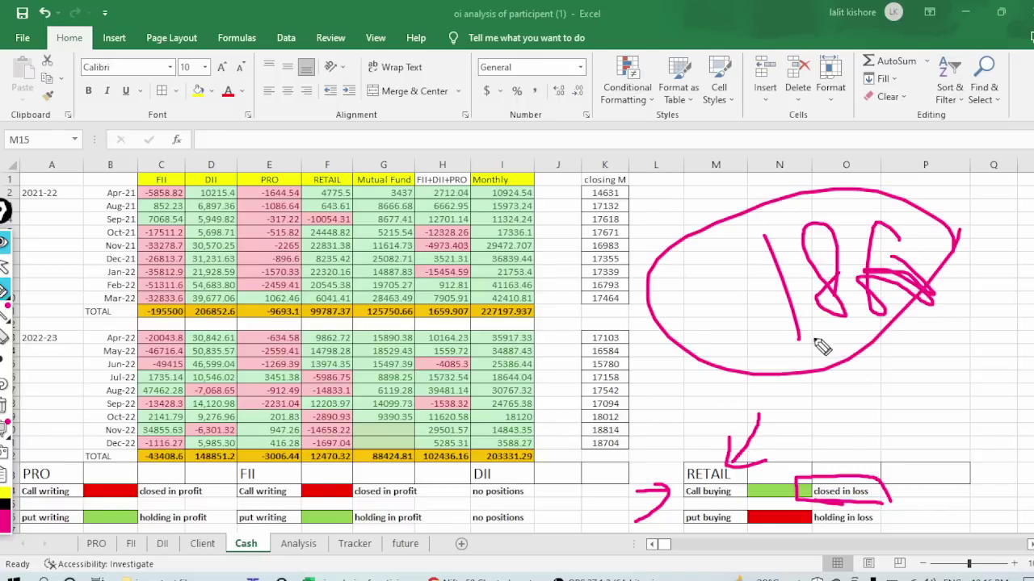
pyautogui.moveTo(810, 340)
pyautogui.mouseDown()
pyautogui.moveTo(863, 339)
pyautogui.moveTo(853, 355)
pyautogui.mouseUp()
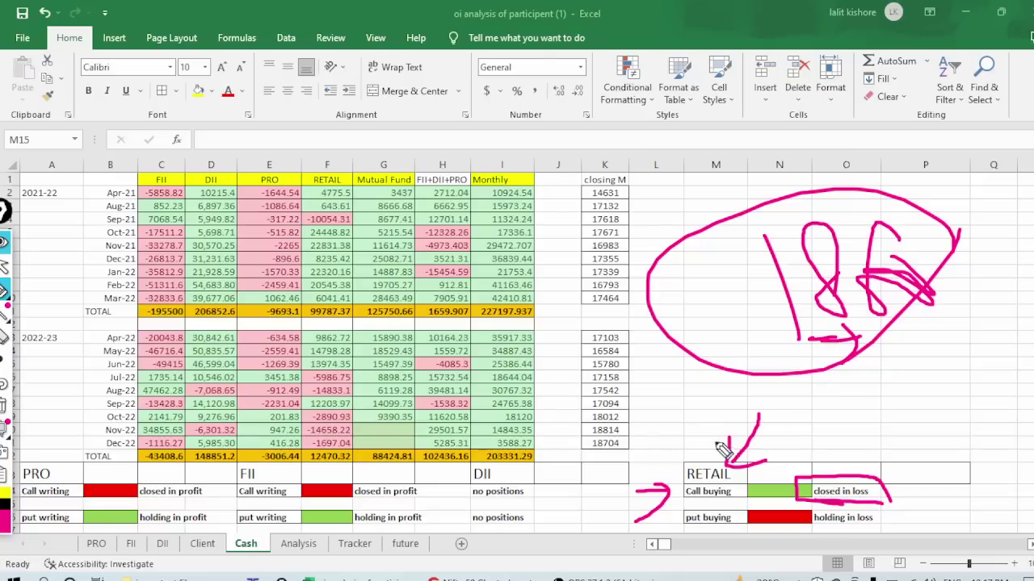
# - Add arrow marks at the RETAIL, FII and PRO headings, then clear all annotations
pyautogui.moveTo(743, 472); pyautogui.dragTo(777, 437)
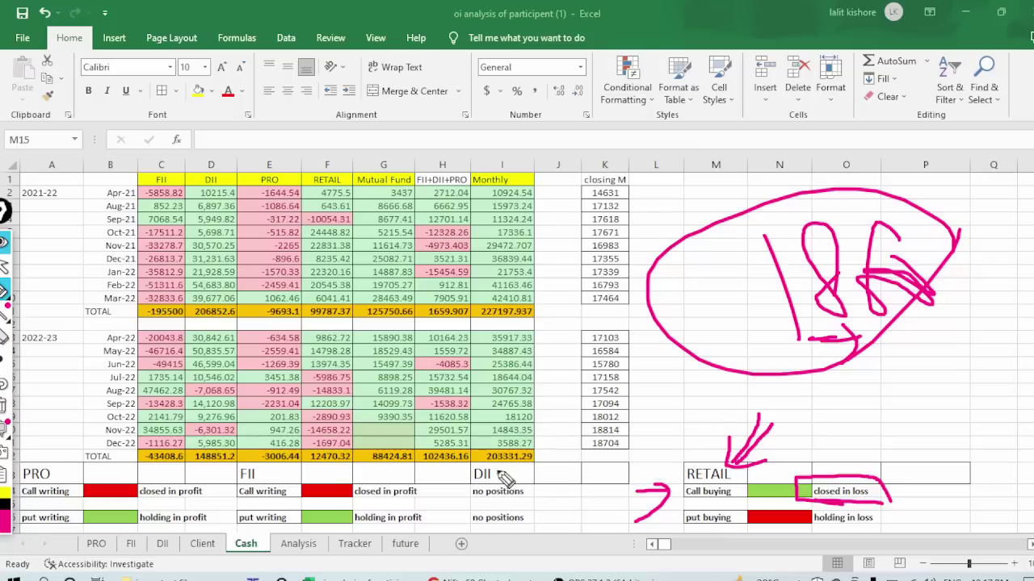
pyautogui.moveTo(257, 479); pyautogui.dragTo(281, 479)
pyautogui.moveTo(84, 467); pyautogui.dragTo(107, 479)
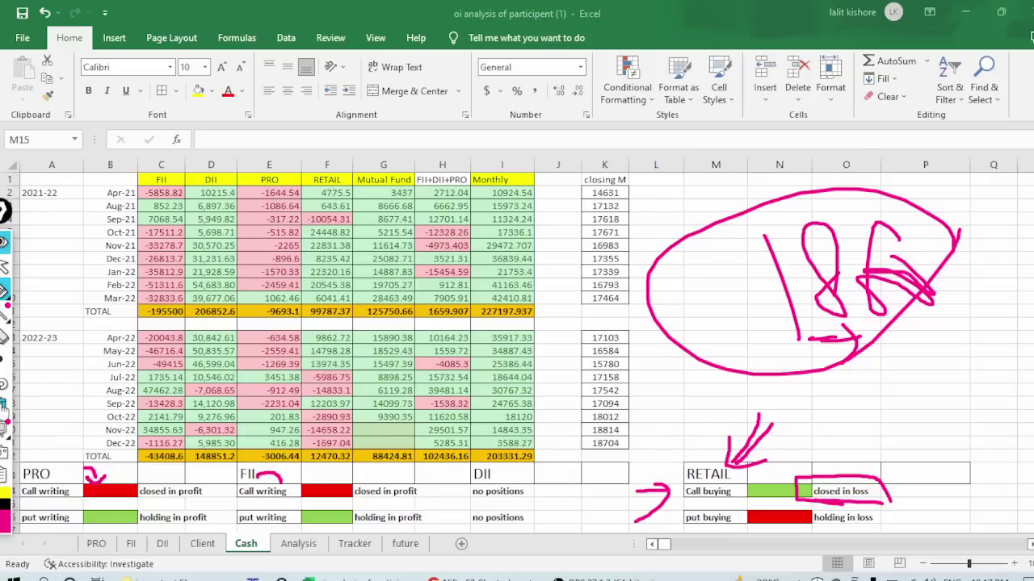
pyautogui.click(5, 429)
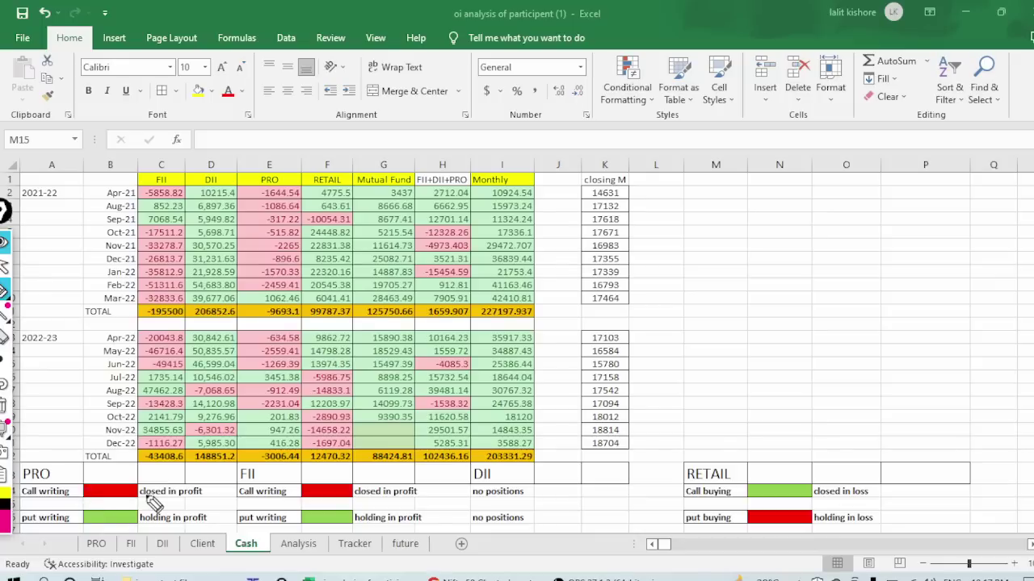
# - Mark the PRO and FII writing rows and their "holding in profit" cells, point arrows at the RETAIL "put buying" row, then clear the annotations
pyautogui.moveTo(53, 508); pyautogui.dragTo(121, 506)
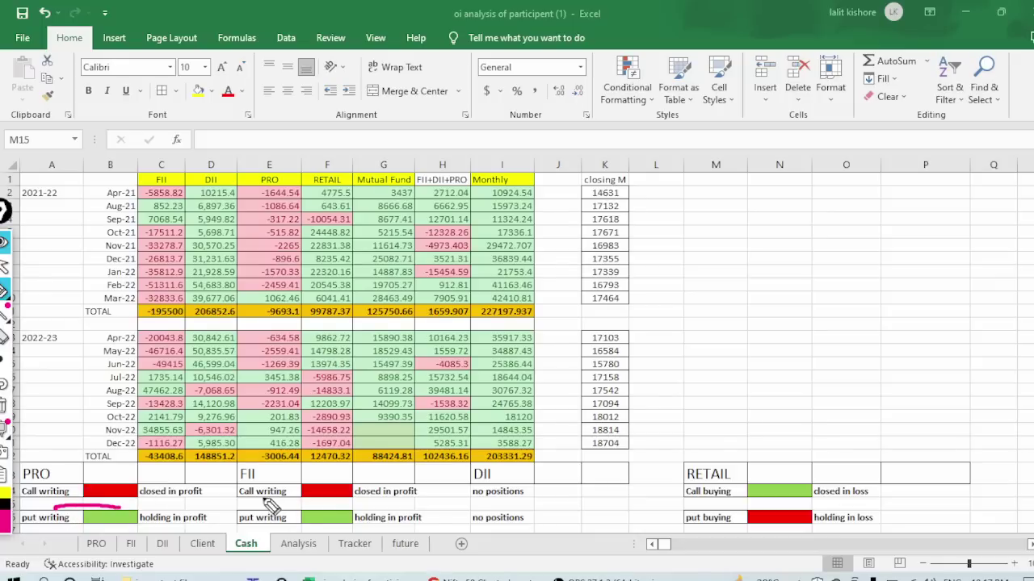
pyautogui.moveTo(260, 502); pyautogui.dragTo(331, 503)
pyautogui.moveTo(614, 525)
pyautogui.mouseDown()
pyautogui.moveTo(647, 522)
pyautogui.moveTo(648, 532)
pyautogui.mouseUp()
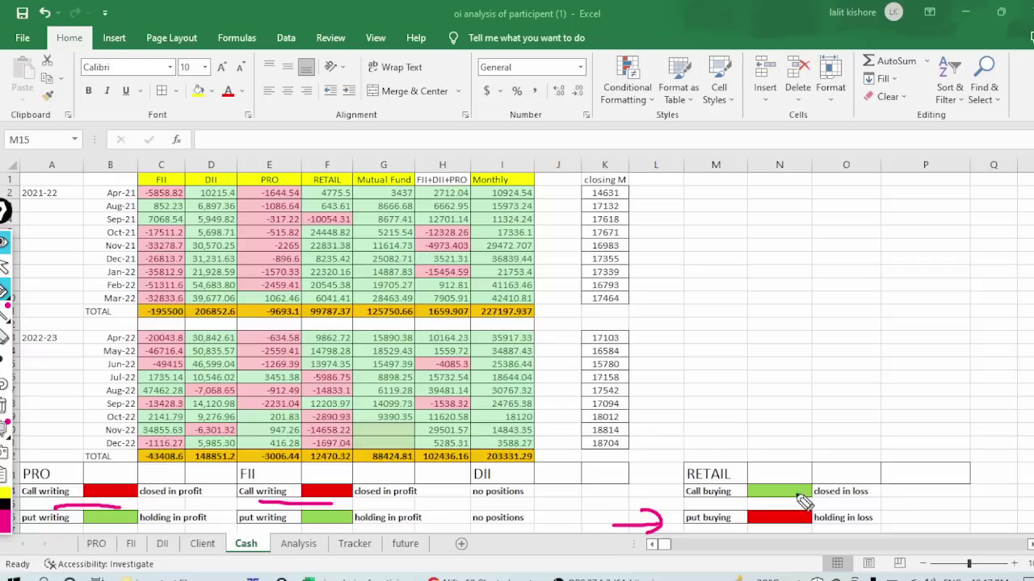
pyautogui.moveTo(887, 522)
pyautogui.mouseDown()
pyautogui.moveTo(909, 506)
pyautogui.moveTo(907, 533)
pyautogui.mouseUp()
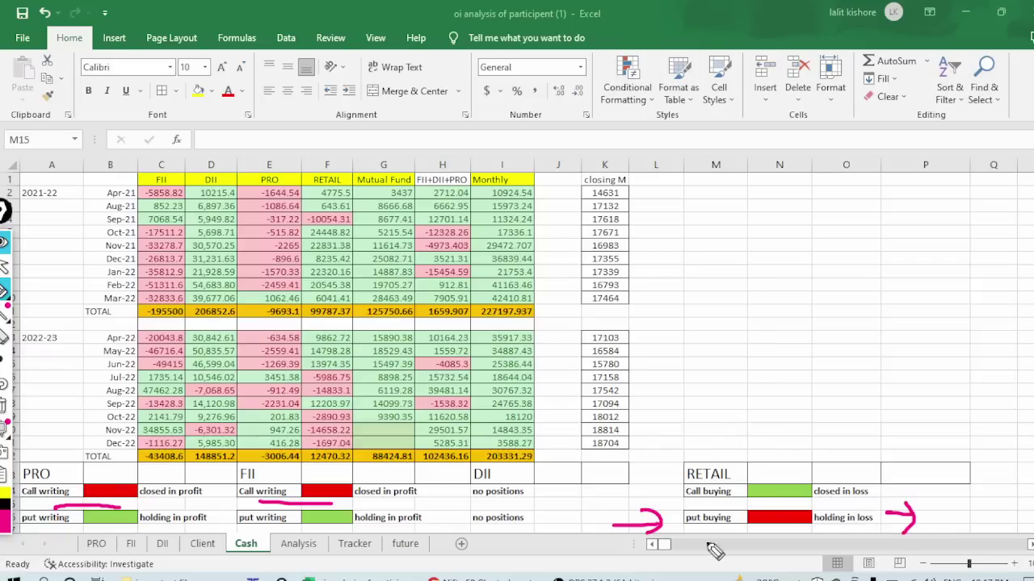
pyautogui.moveTo(415, 529); pyautogui.dragTo(452, 520)
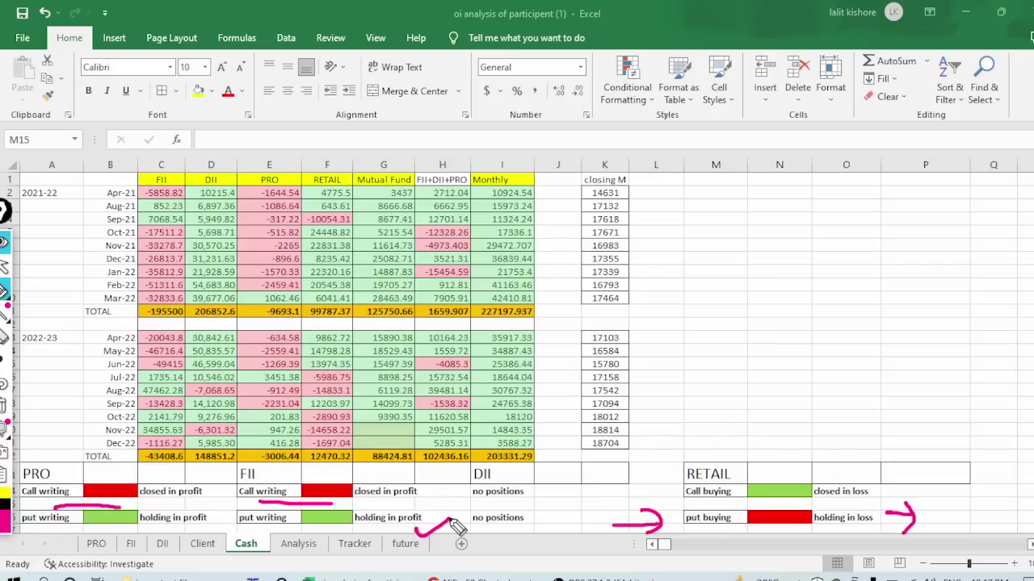
pyautogui.moveTo(128, 534); pyautogui.dragTo(179, 532)
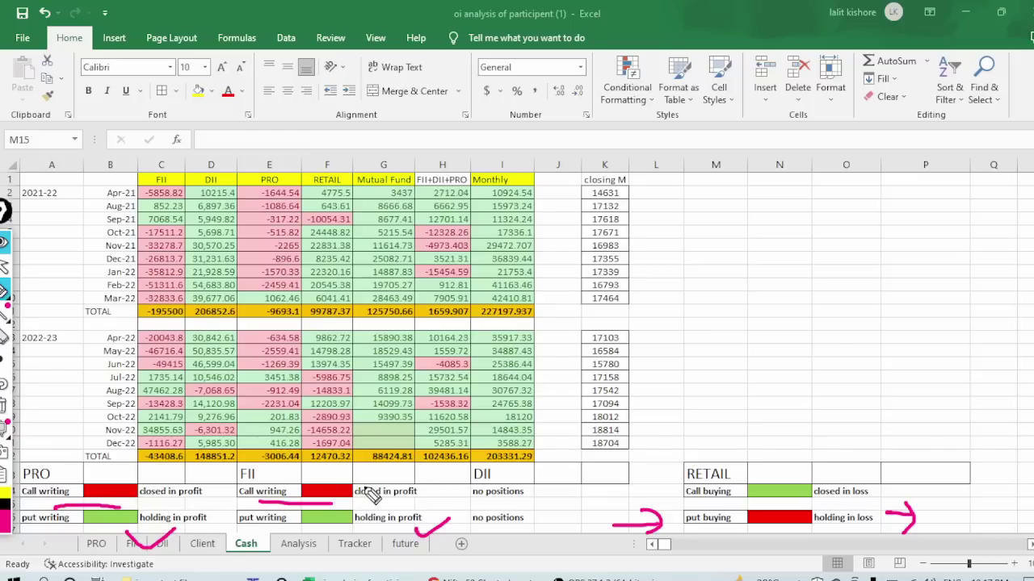
pyautogui.click(4, 404)
# - Point arrows at the Dec-22 row and the FII and DII columns, and circle the Dec-22 FII and DII values
pyautogui.moveTo(48, 443)
pyautogui.mouseDown()
pyautogui.moveTo(69, 436)
pyautogui.moveTo(101, 447)
pyautogui.moveTo(77, 469)
pyautogui.mouseUp()
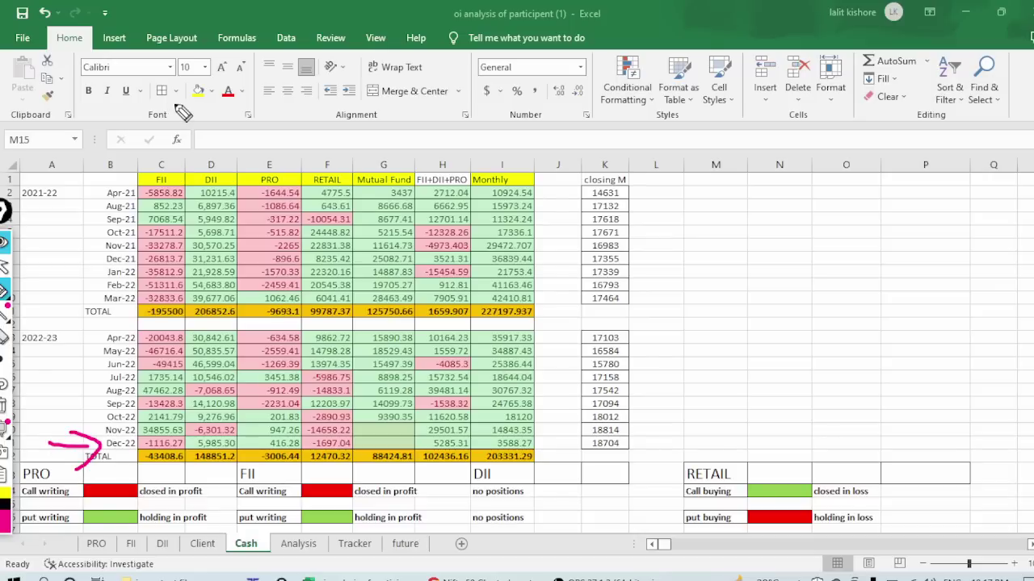
pyautogui.moveTo(142, 143)
pyautogui.mouseDown()
pyautogui.moveTo(158, 160)
pyautogui.moveTo(184, 124)
pyautogui.mouseUp()
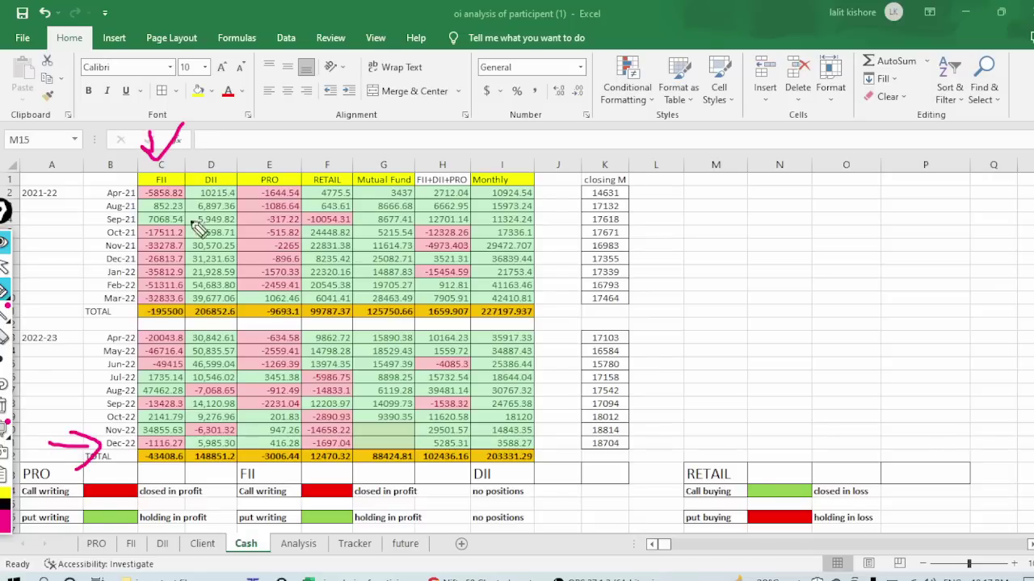
pyautogui.moveTo(190, 443)
pyautogui.mouseDown()
pyautogui.moveTo(144, 440)
pyautogui.moveTo(161, 466)
pyautogui.moveTo(192, 445)
pyautogui.mouseUp()
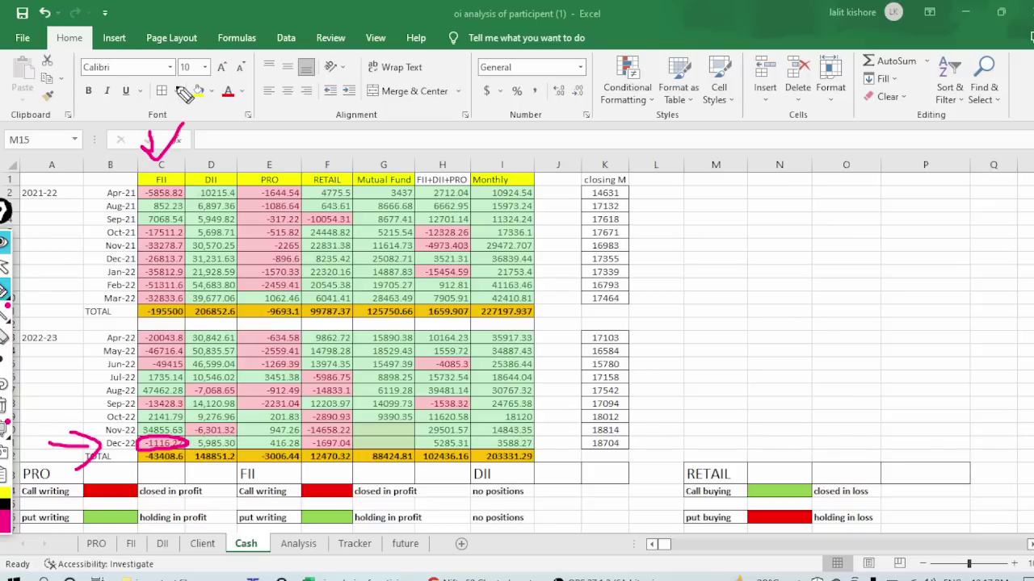
pyautogui.moveTo(202, 113); pyautogui.dragTo(231, 136)
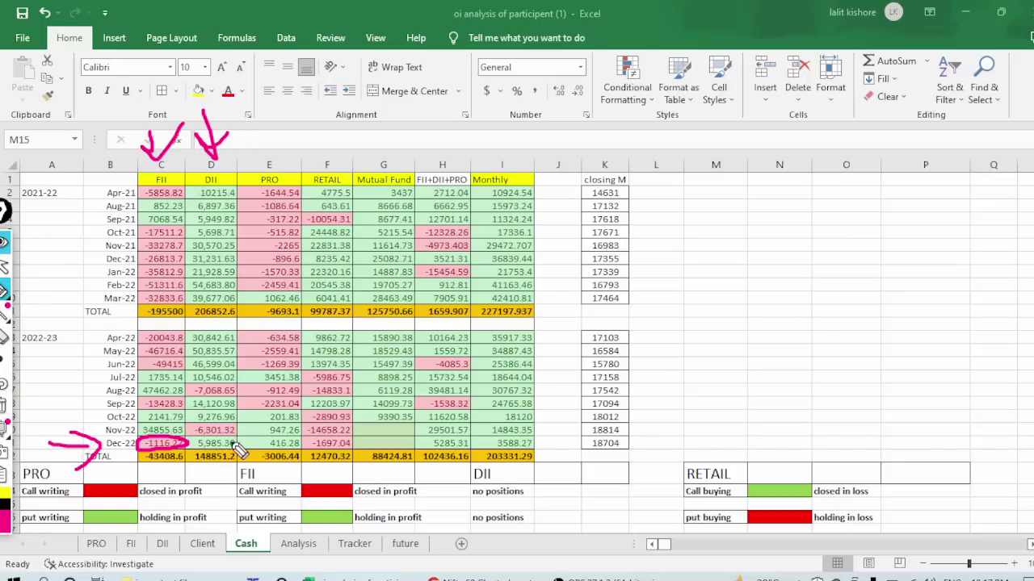
pyautogui.moveTo(244, 449)
pyautogui.mouseDown()
pyautogui.moveTo(218, 432)
pyautogui.moveTo(260, 450)
pyautogui.mouseUp()
# - Handwrite a circled "Midcap" and the word "Small" in the blank area beside the tables, then clear all annotations
pyautogui.moveTo(688, 248); pyautogui.dragTo(799, 244)
pyautogui.moveTo(759, 172)
pyautogui.mouseDown()
pyautogui.moveTo(818, 195)
pyautogui.moveTo(846, 261)
pyautogui.moveTo(909, 197)
pyautogui.moveTo(925, 235)
pyautogui.moveTo(965, 239)
pyautogui.moveTo(904, 292)
pyautogui.mouseUp()
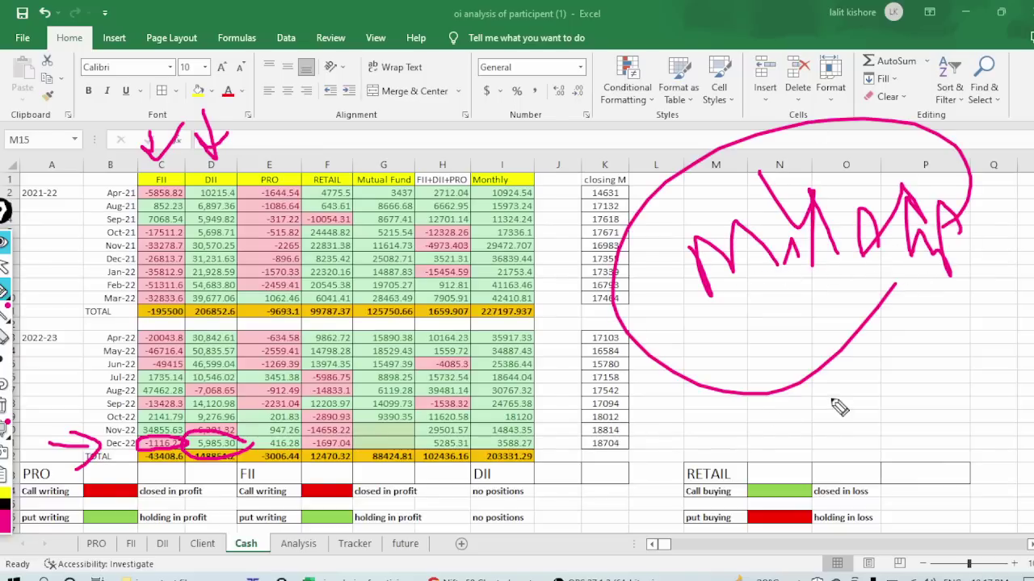
pyautogui.moveTo(832, 398)
pyautogui.mouseDown()
pyautogui.moveTo(855, 443)
pyautogui.moveTo(916, 471)
pyautogui.moveTo(995, 454)
pyautogui.moveTo(1029, 484)
pyautogui.mouseUp()
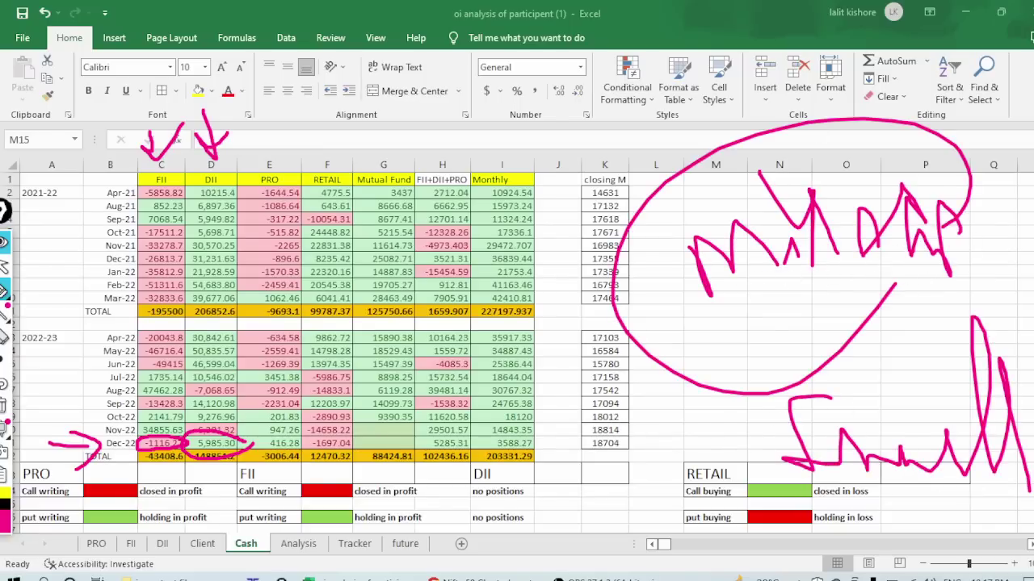
pyautogui.moveTo(947, 266); pyautogui.dragTo(1030, 368)
pyautogui.click(4, 404)
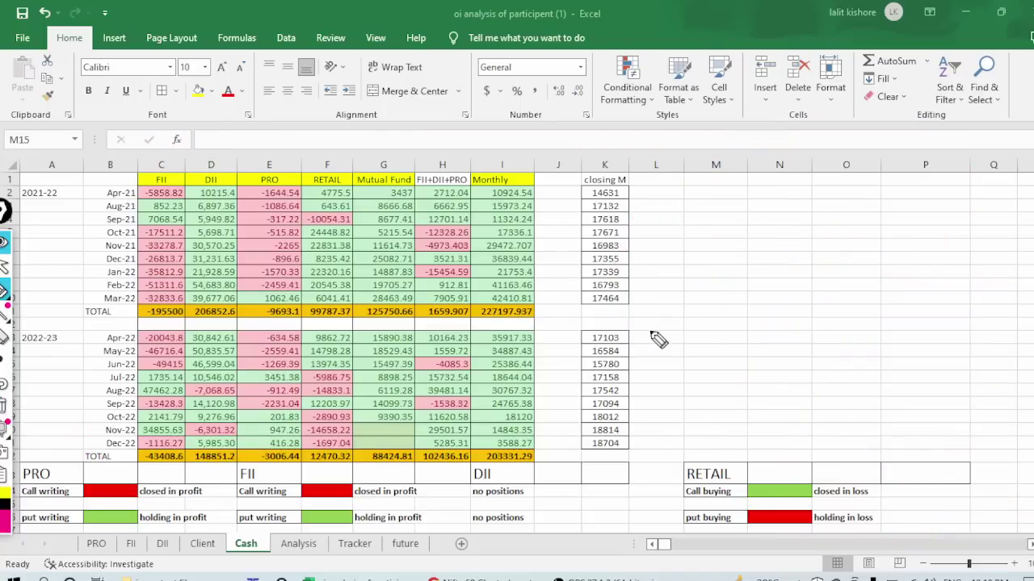
# - Handwrite "Strong" in the blank area beside the closing column and circle it
pyautogui.moveTo(718, 328)
pyautogui.mouseDown()
pyautogui.moveTo(688, 318)
pyautogui.moveTo(714, 377)
pyautogui.mouseUp()
pyautogui.moveTo(736, 333)
pyautogui.mouseDown()
pyautogui.moveTo(761, 395)
pyautogui.moveTo(815, 381)
pyautogui.moveTo(832, 351)
pyautogui.moveTo(880, 369)
pyautogui.moveTo(901, 339)
pyautogui.moveTo(946, 352)
pyautogui.moveTo(921, 283)
pyautogui.mouseUp()
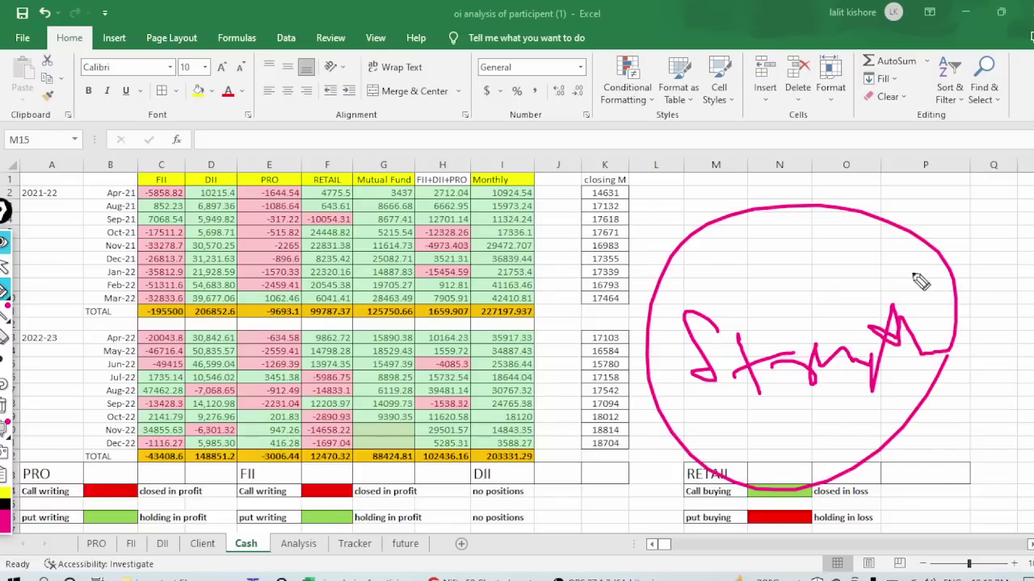
# - Clear the circled handwriting from the screen and return to the normal pointer
pyautogui.click(4, 404)
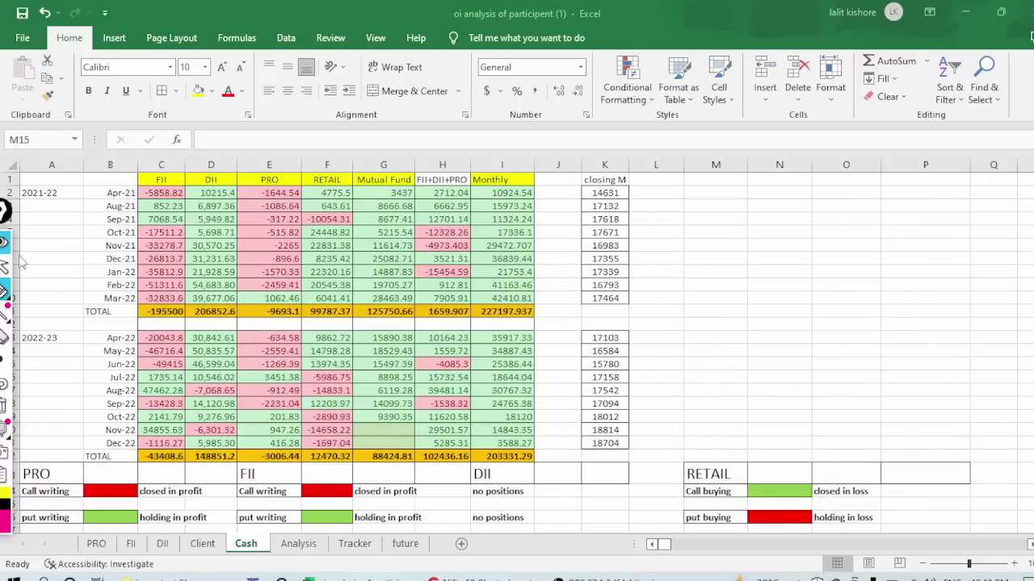
pyautogui.click(5, 267)
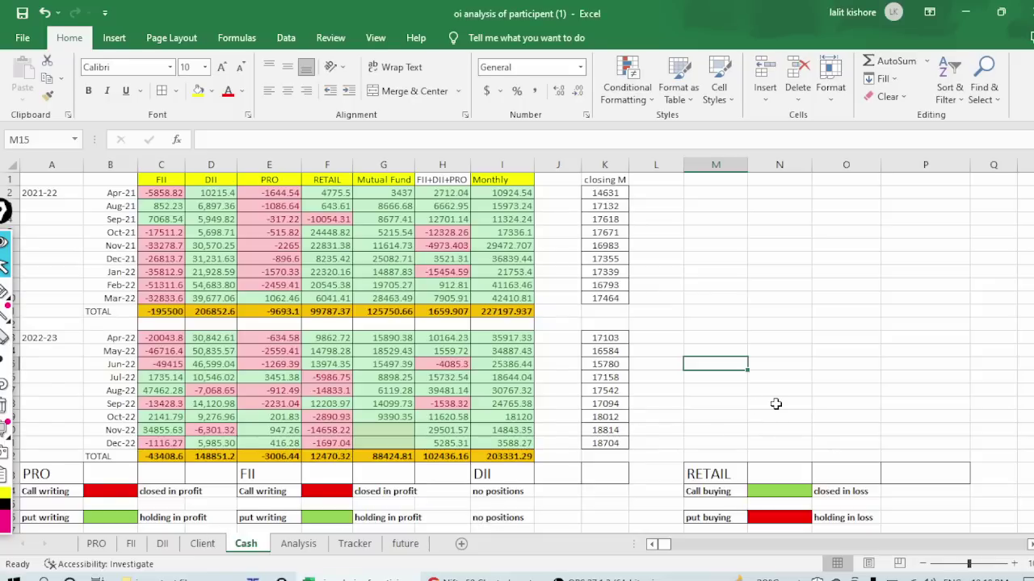
pyautogui.click(723, 412)
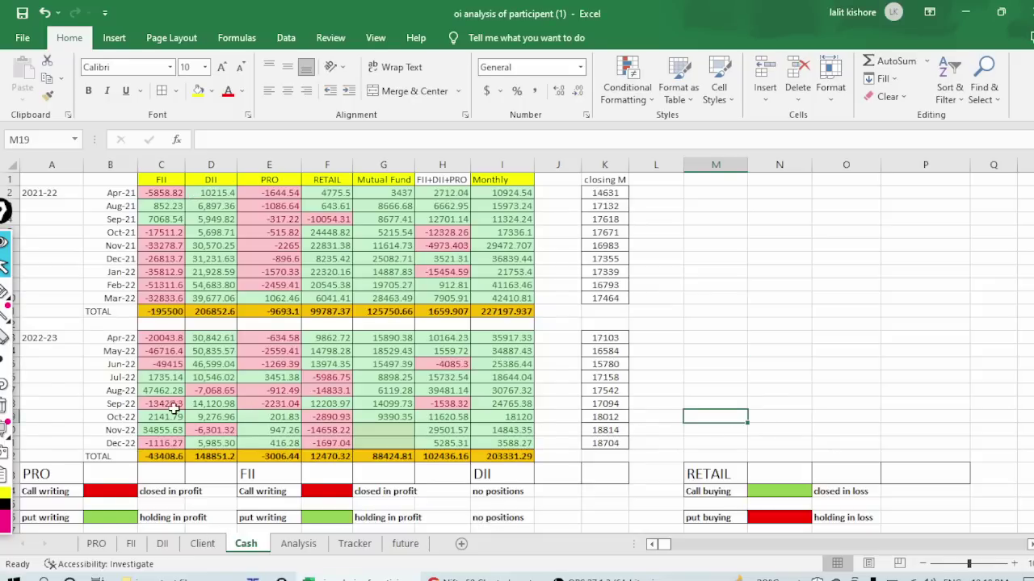
pyautogui.click(735, 356)
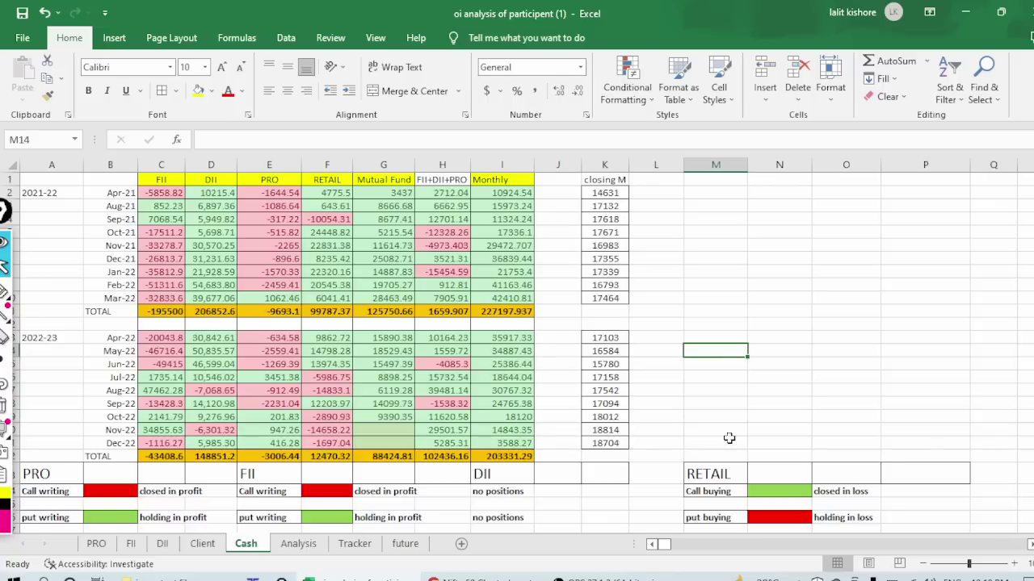
pyautogui.click(729, 444)
pyautogui.click(714, 375)
pyautogui.click(722, 419)
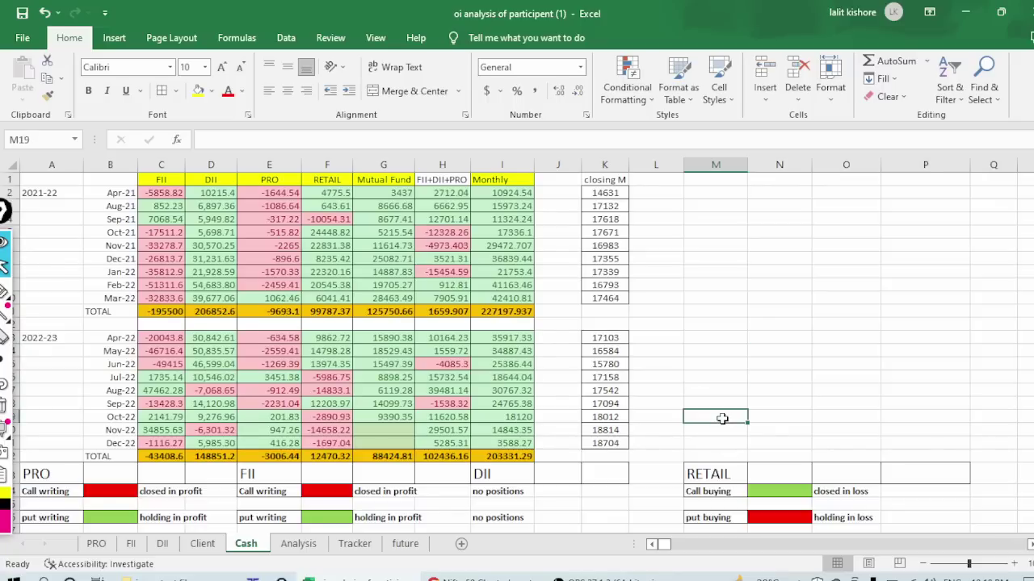
pyautogui.click(694, 379)
pyautogui.click(707, 412)
pyautogui.click(706, 375)
pyautogui.click(714, 413)
pyautogui.click(710, 430)
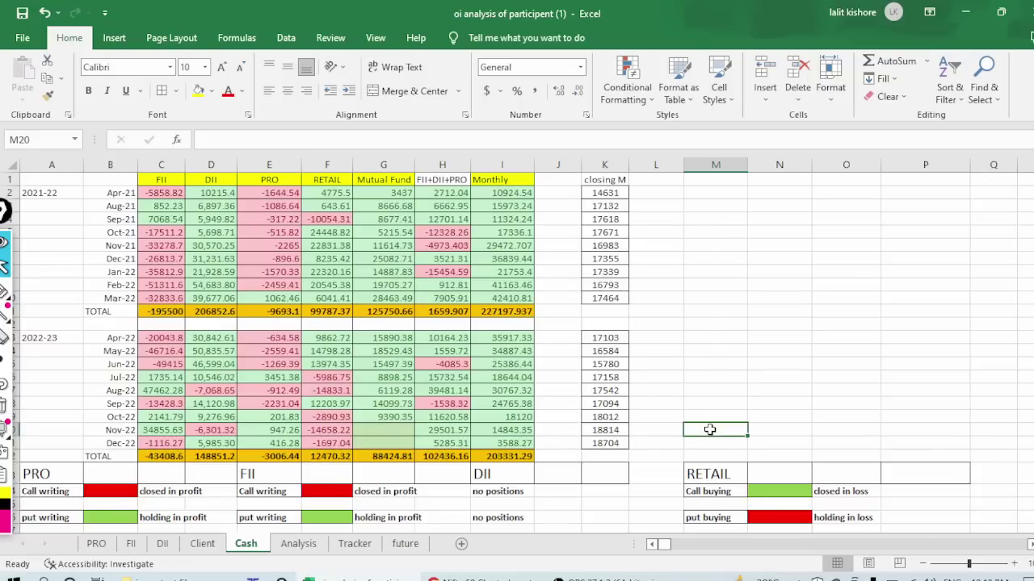
# - Open the Tracker sheet and circle the A.level and total values in the 12/2/2022 row
pyautogui.click(355, 544)
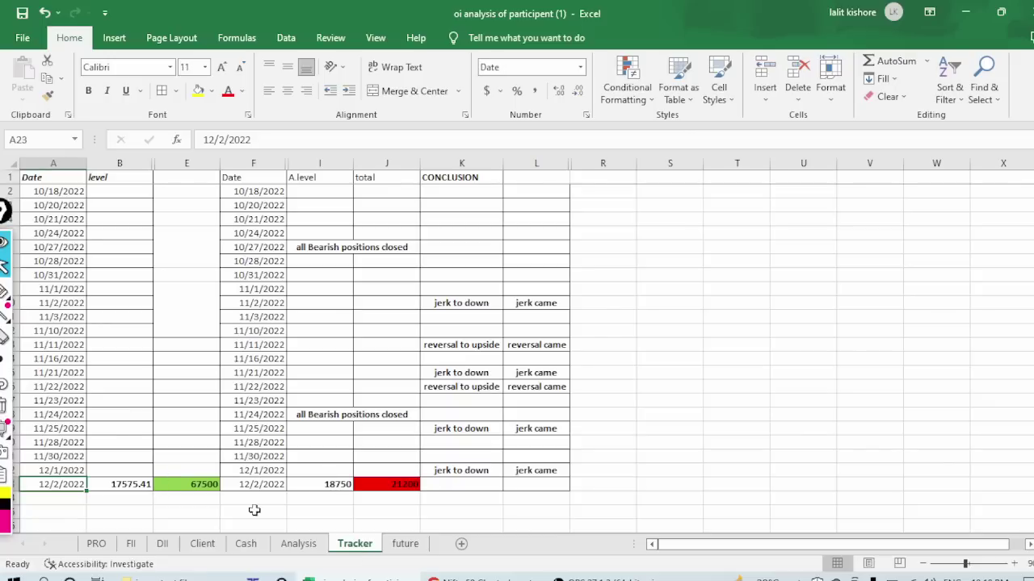
pyautogui.click(656, 458)
pyautogui.click(803, 354)
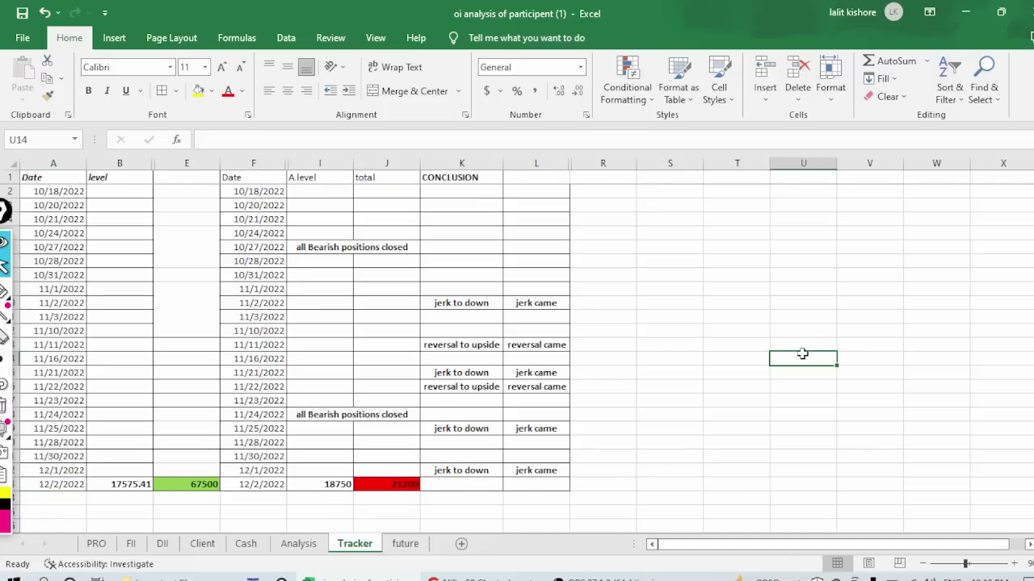
pyautogui.click(684, 414)
pyautogui.click(629, 450)
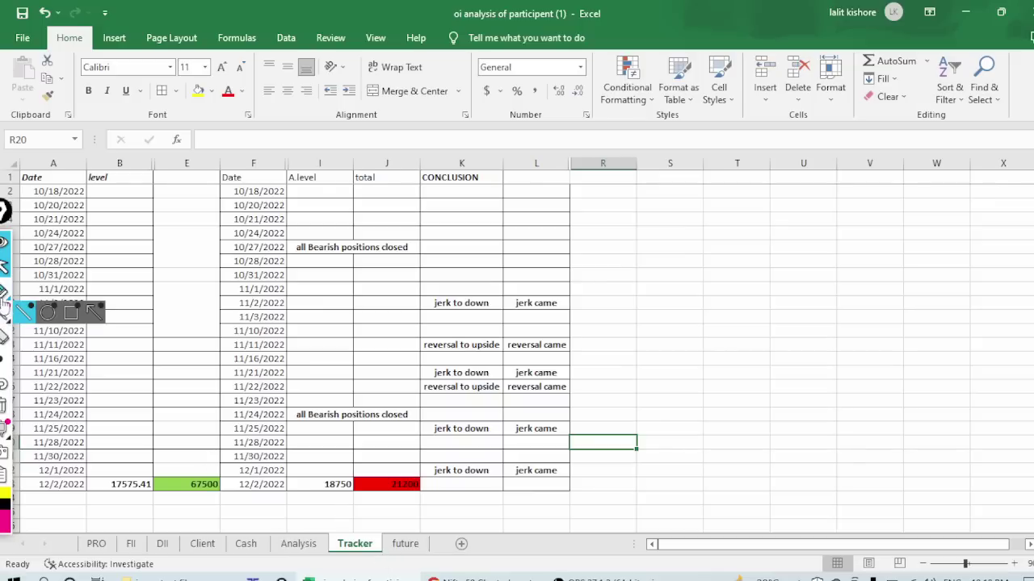
pyautogui.click(22, 291)
pyautogui.moveTo(430, 497)
pyautogui.mouseDown()
pyautogui.moveTo(396, 446)
pyautogui.moveTo(335, 517)
pyautogui.moveTo(425, 494)
pyautogui.mouseUp()
# - Draw a large upward arrow in the blank area beside the table and handwrite a circled "PW" above it
pyautogui.moveTo(649, 516); pyautogui.dragTo(731, 352)
pyautogui.moveTo(690, 512); pyautogui.dragTo(767, 351)
pyautogui.moveTo(660, 352)
pyautogui.mouseDown()
pyautogui.moveTo(812, 304)
pyautogui.moveTo(818, 399)
pyautogui.mouseUp()
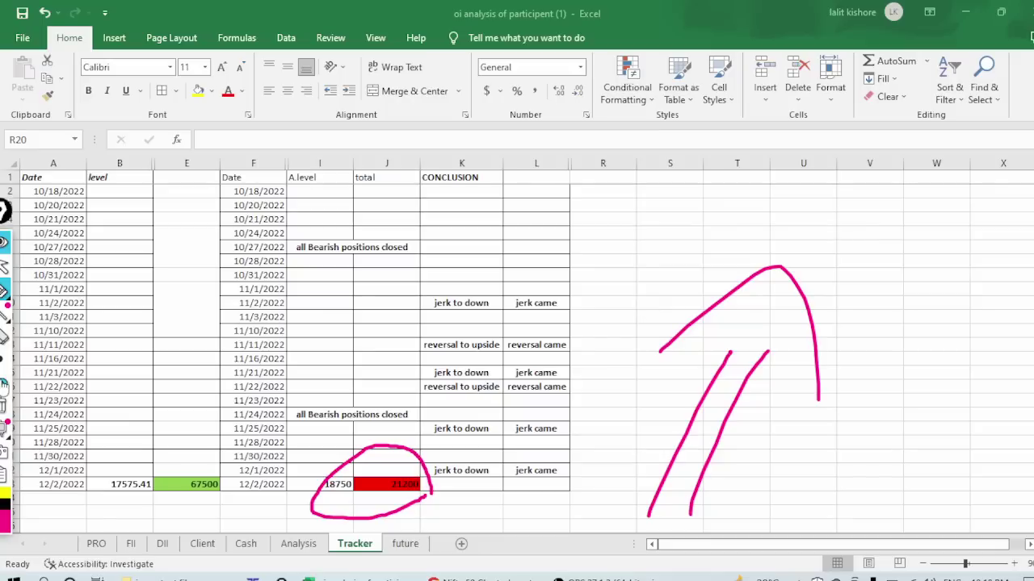
pyautogui.moveTo(642, 259); pyautogui.dragTo(618, 250)
pyautogui.moveTo(708, 198)
pyautogui.mouseDown()
pyautogui.moveTo(761, 238)
pyautogui.moveTo(745, 167)
pyautogui.mouseUp()
pyautogui.moveTo(798, 179)
pyautogui.mouseDown()
pyautogui.moveTo(491, 242)
pyautogui.moveTo(827, 160)
pyautogui.mouseUp()
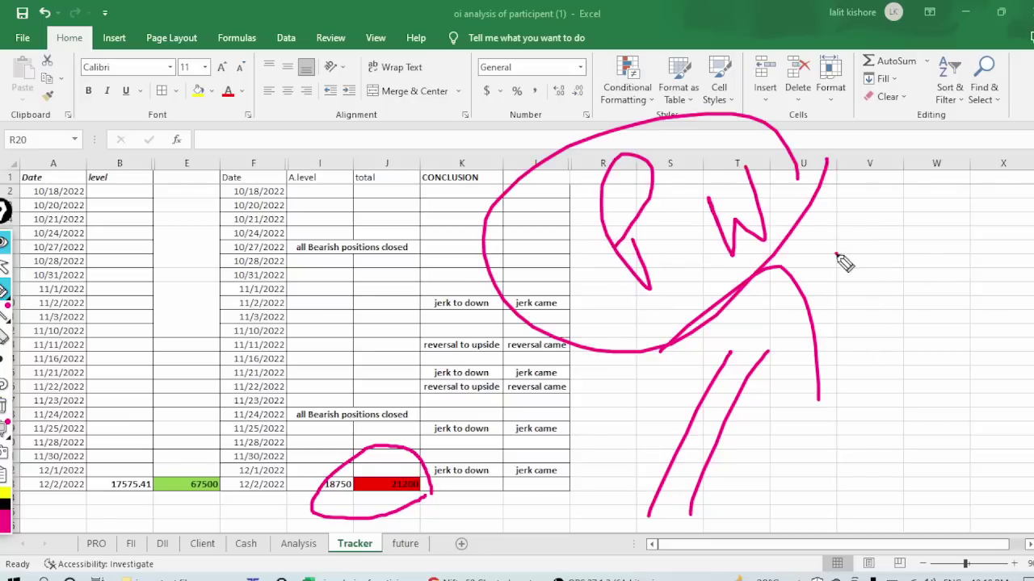
# - Draw a large downward arrow in the blank area beside the upward arrow
pyautogui.moveTo(835, 252); pyautogui.dragTo(933, 443)
pyautogui.moveTo(890, 255); pyautogui.dragTo(976, 412)
pyautogui.moveTo(861, 357); pyautogui.dragTo(987, 392)
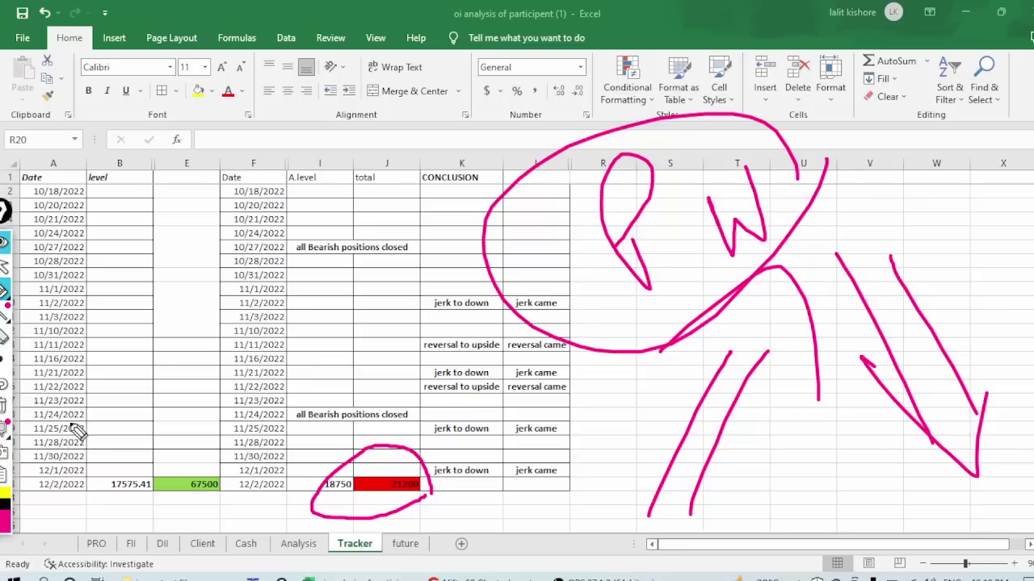
# - Point short arrows at the circled 12/2/2022 values, then clear all annotations and return to the normal pointer
pyautogui.moveTo(310, 402); pyautogui.dragTo(368, 449)
pyautogui.moveTo(302, 426); pyautogui.dragTo(368, 449)
pyautogui.moveTo(373, 449)
pyautogui.mouseDown()
pyautogui.moveTo(382, 379)
pyautogui.moveTo(411, 463)
pyautogui.moveTo(450, 444)
pyautogui.mouseUp()
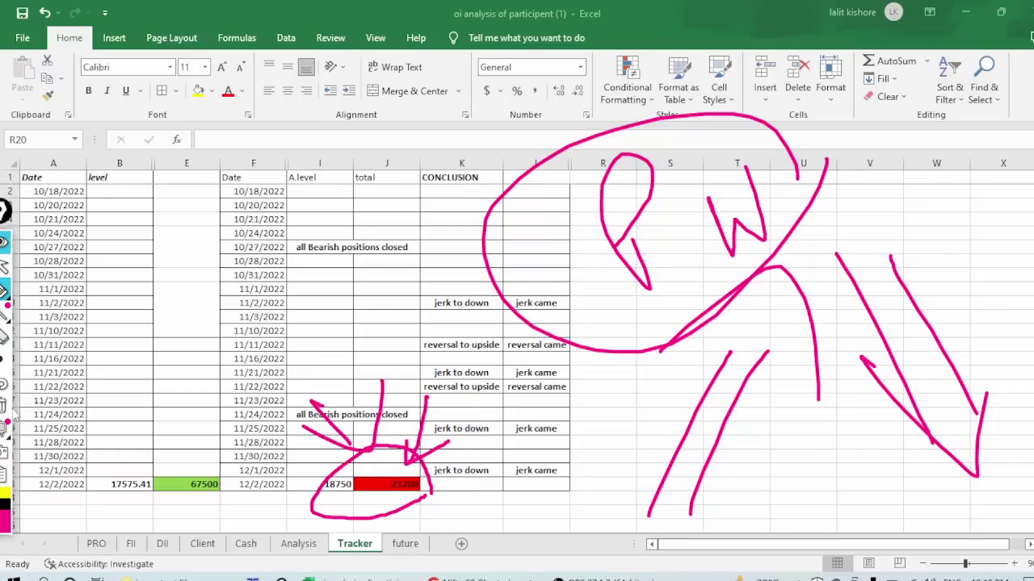
pyautogui.click(5, 411)
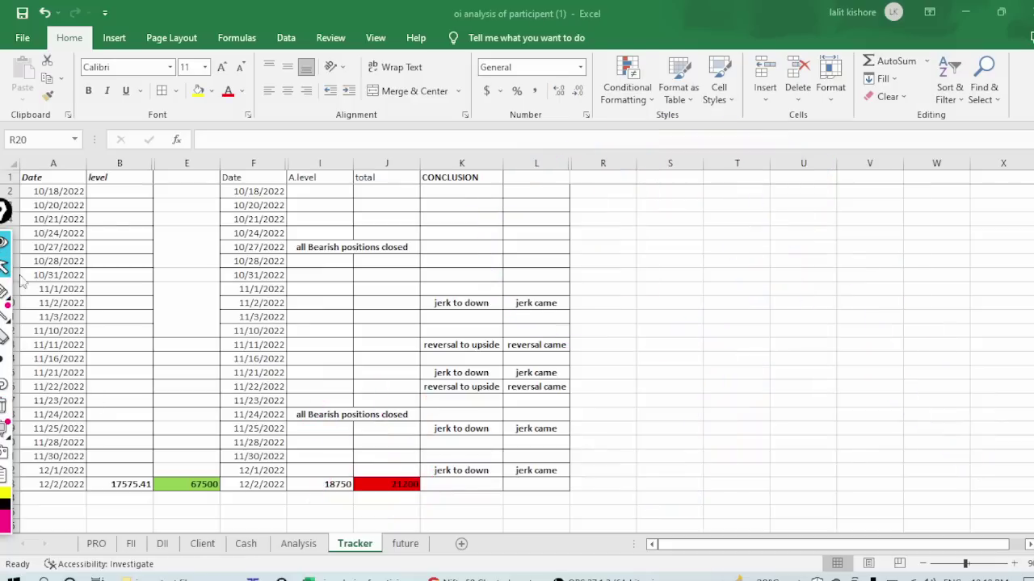
pyautogui.click(668, 429)
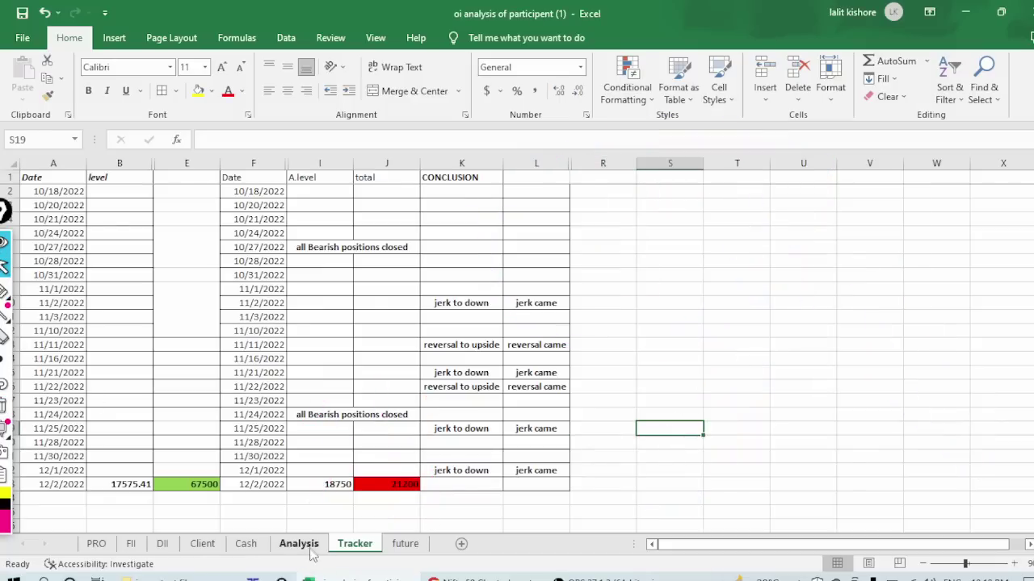
# - Open the future sheet, mark the final drop of the future line around points 22 to 24 on the chart, then clear the marks
pyautogui.click(406, 544)
pyautogui.click(755, 303)
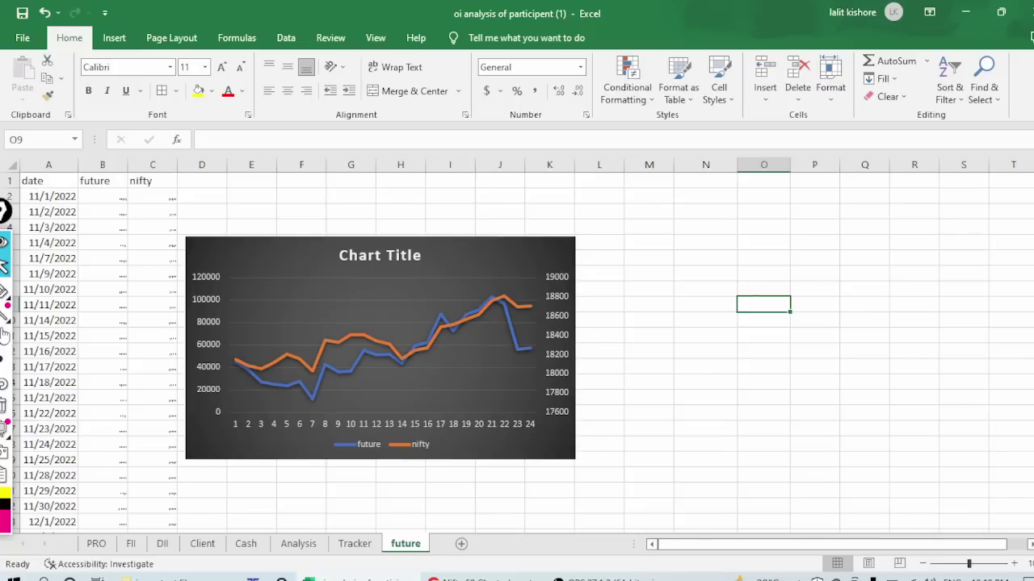
pyautogui.click(5, 291)
pyautogui.moveTo(500, 317); pyautogui.dragTo(515, 361)
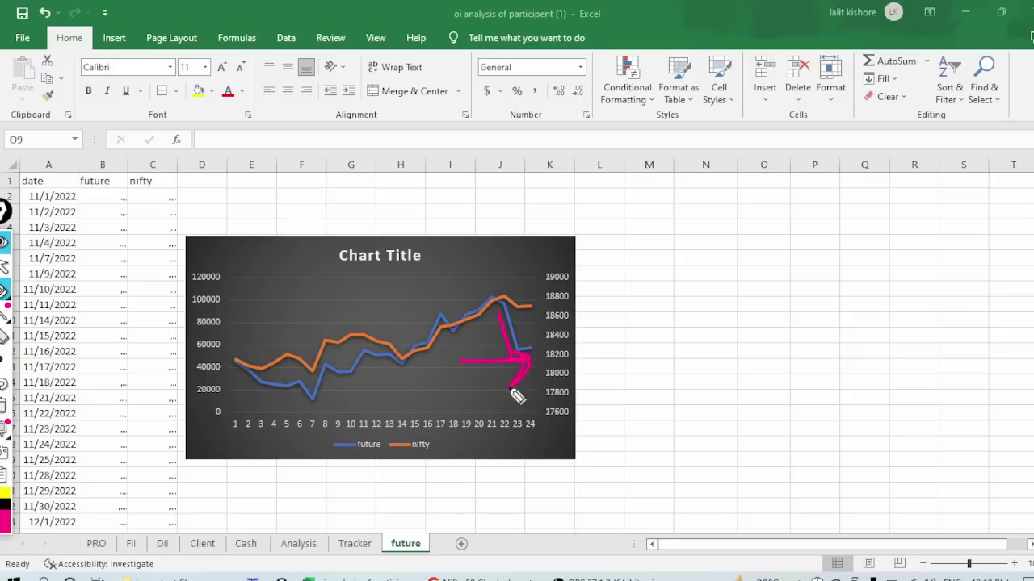
pyautogui.click(3, 404)
pyautogui.click(4, 265)
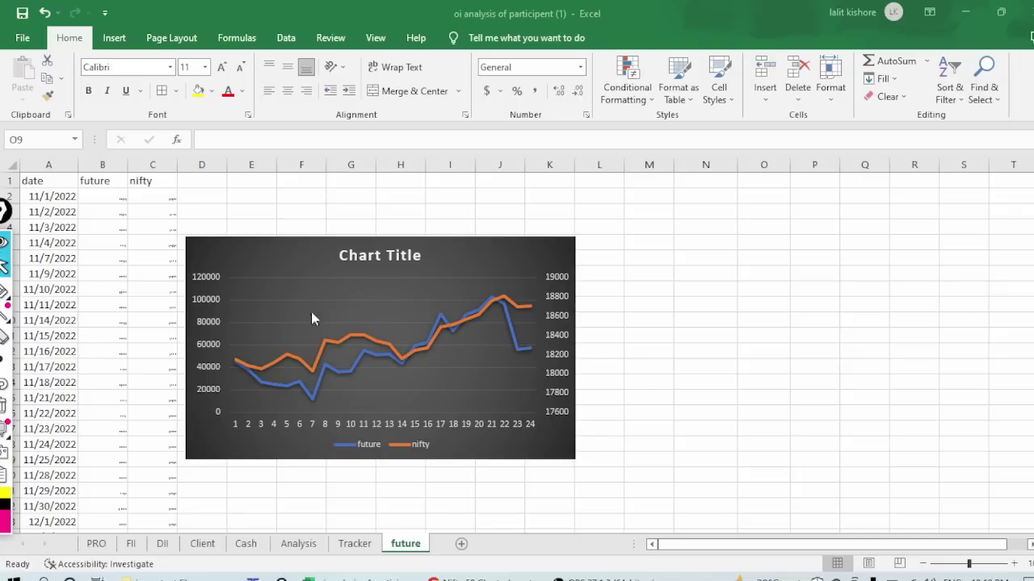
pyautogui.click(649, 435)
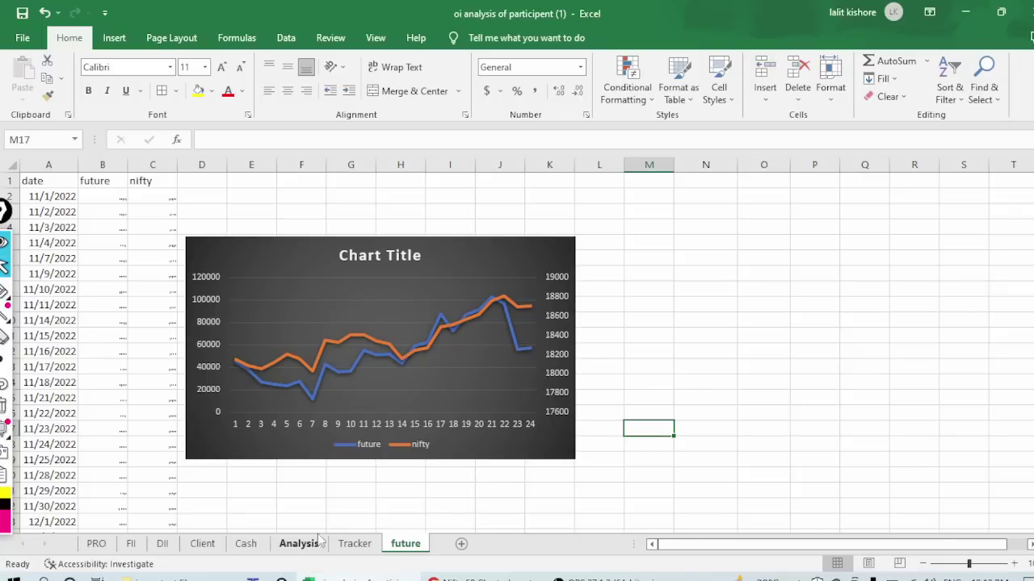
# - Return to the Tracker sheet
pyautogui.click(340, 550)
pyautogui.click(685, 400)
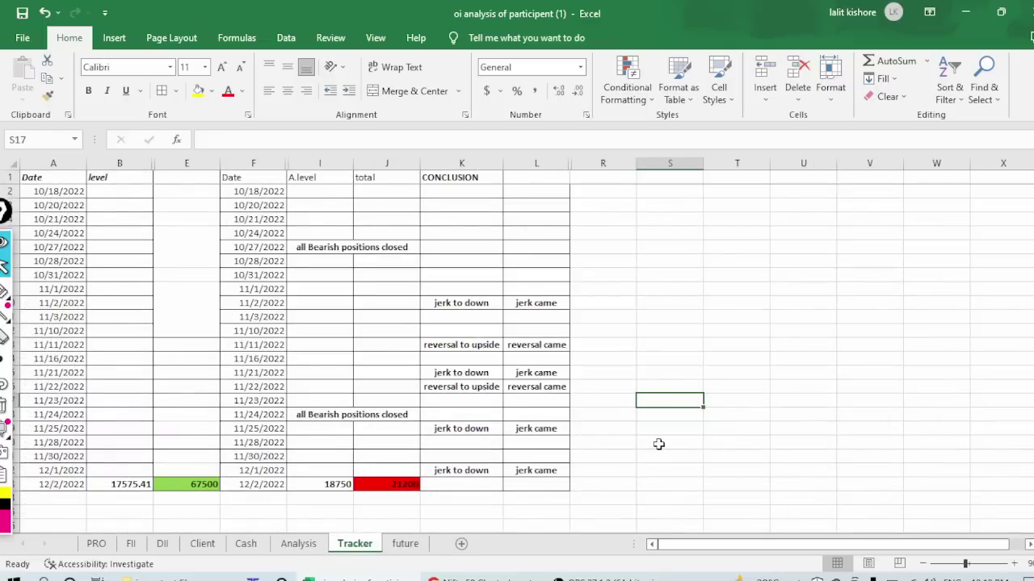
pyautogui.click(655, 443)
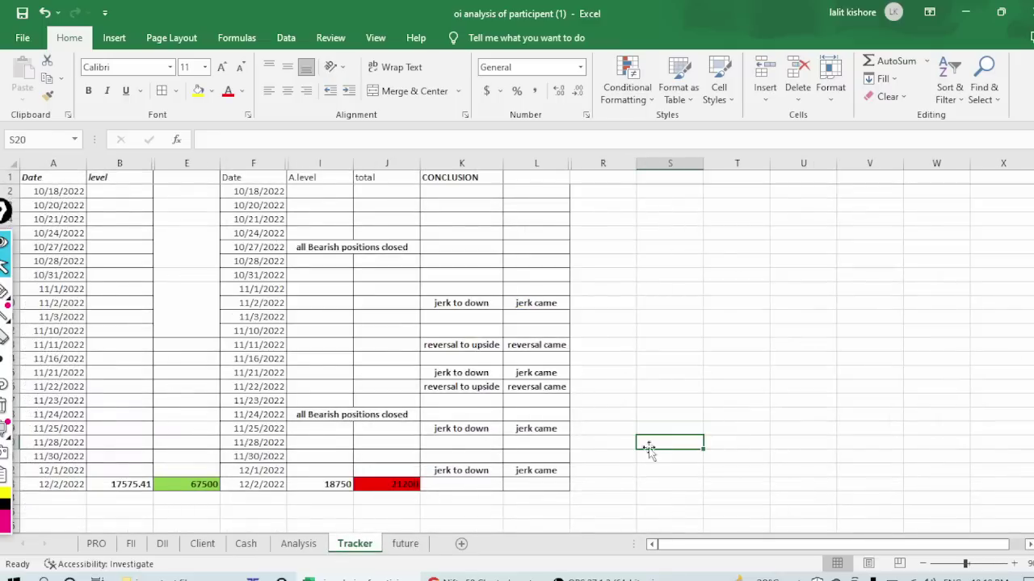
# - Open the Analysis sheet, point an arrow at the FII totals column, and bracket the 12/2/2022 and 12/5/2022 PRO, FII and RETAIL values
pyautogui.click(316, 547)
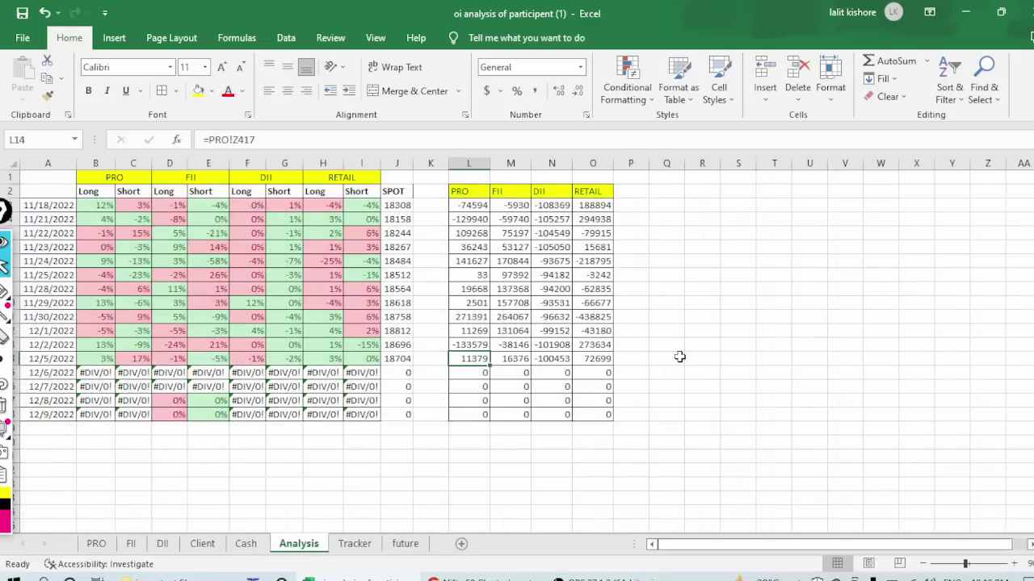
pyautogui.click(676, 402)
pyautogui.moveTo(16, 281)
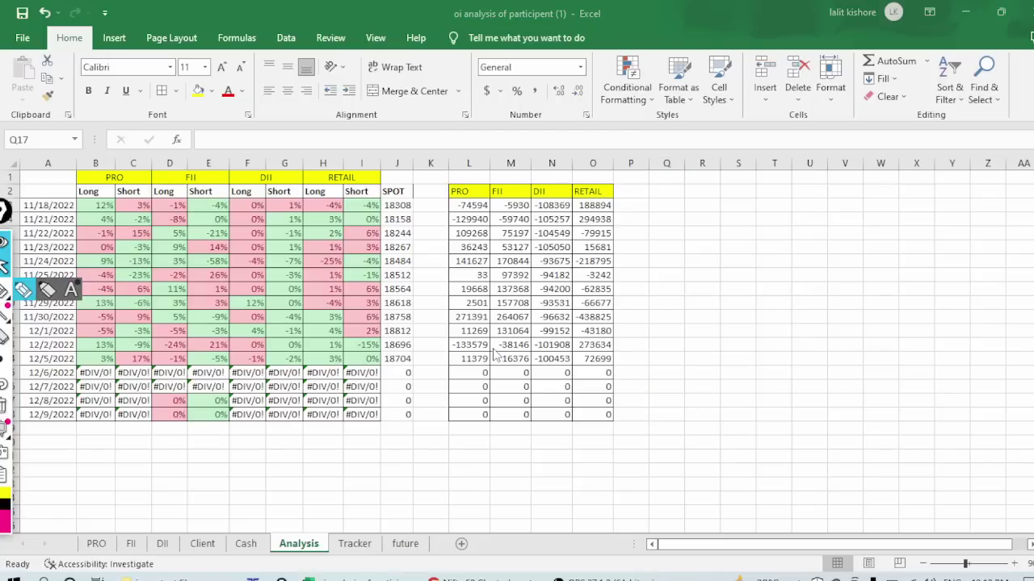
pyautogui.click(21, 292)
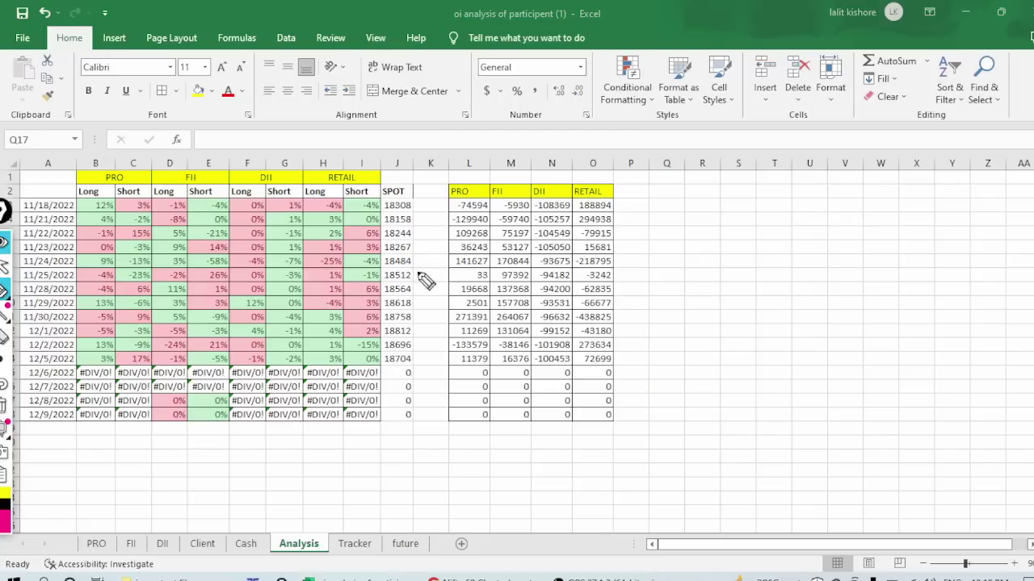
pyautogui.moveTo(500, 121)
pyautogui.mouseDown()
pyautogui.moveTo(509, 174)
pyautogui.moveTo(528, 156)
pyautogui.mouseUp()
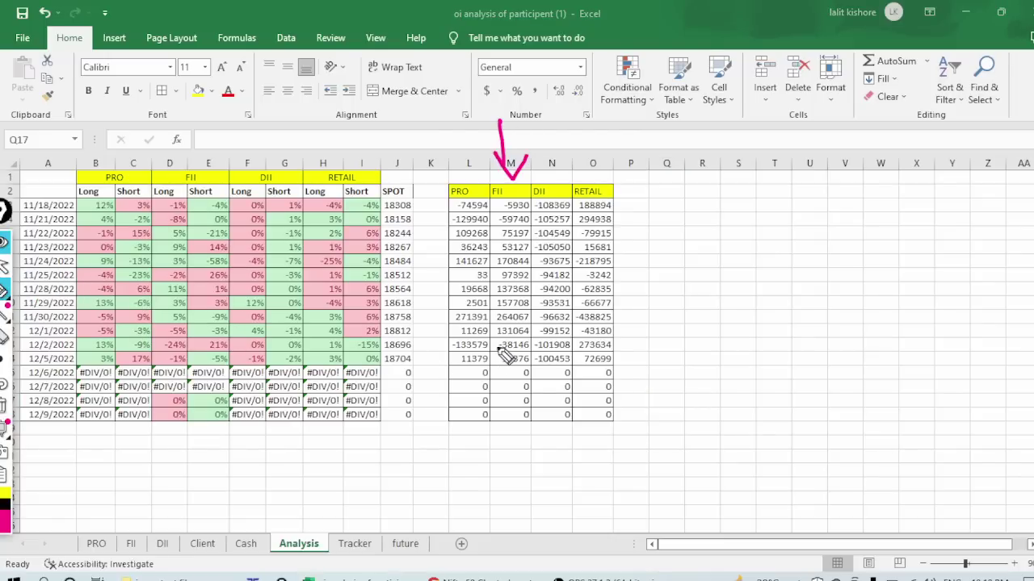
pyautogui.moveTo(446, 343); pyautogui.dragTo(424, 395)
pyautogui.moveTo(617, 344)
pyautogui.mouseDown()
pyautogui.moveTo(643, 348)
pyautogui.moveTo(642, 365)
pyautogui.moveTo(623, 361)
pyautogui.mouseUp()
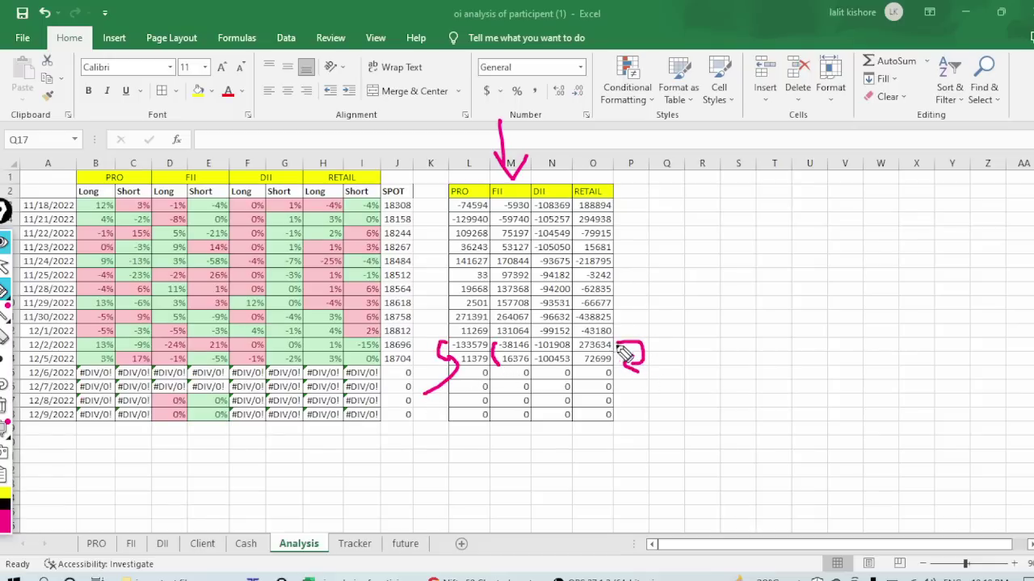
# - Point an arrow at the RETAIL totals column and underline its 12/5/2022 value, then clear all annotations
pyautogui.moveTo(602, 123)
pyautogui.mouseDown()
pyautogui.moveTo(603, 170)
pyautogui.moveTo(639, 135)
pyautogui.mouseUp()
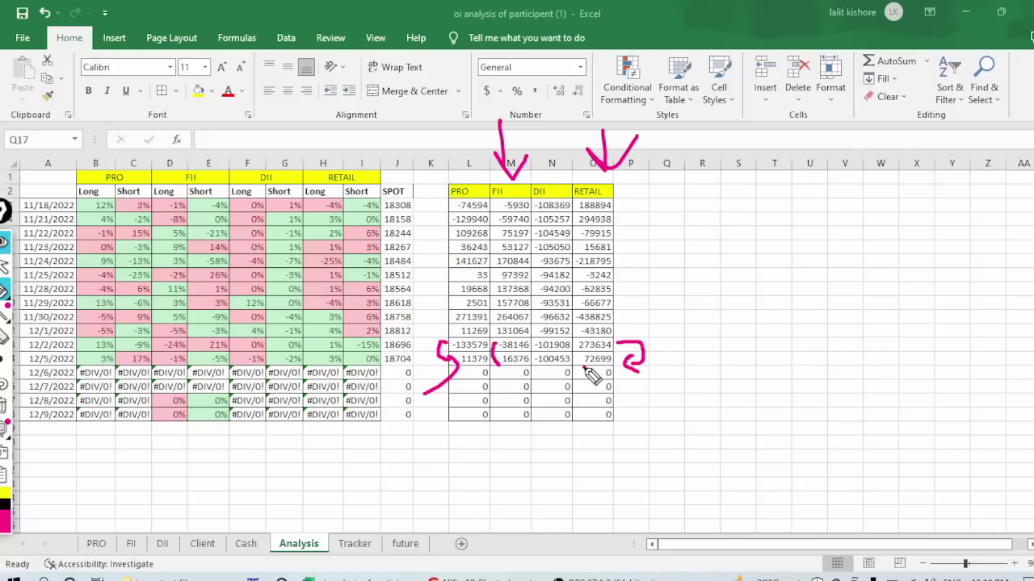
pyautogui.moveTo(584, 367); pyautogui.dragTo(636, 364)
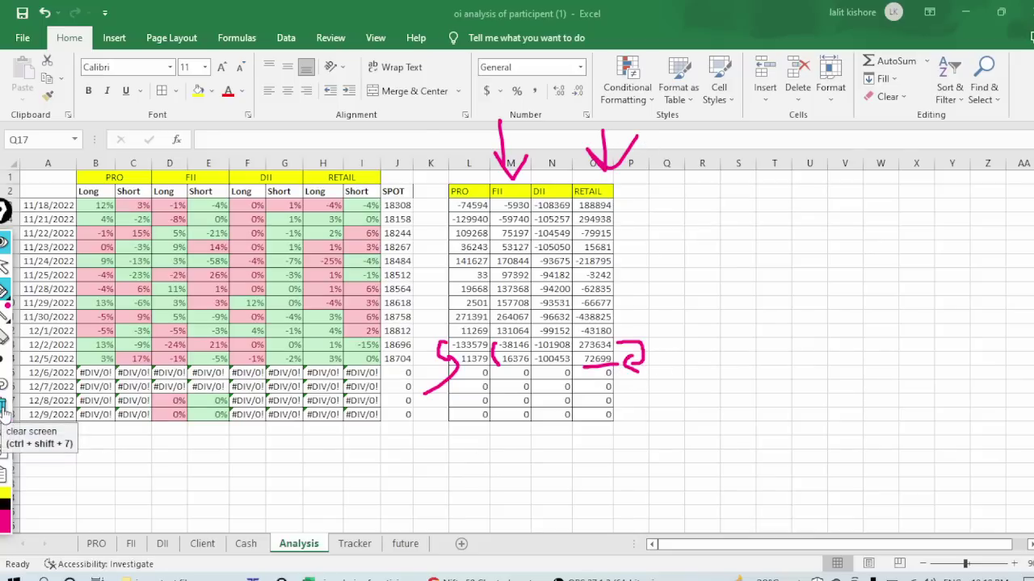
pyautogui.click(5, 411)
pyautogui.click(4, 265)
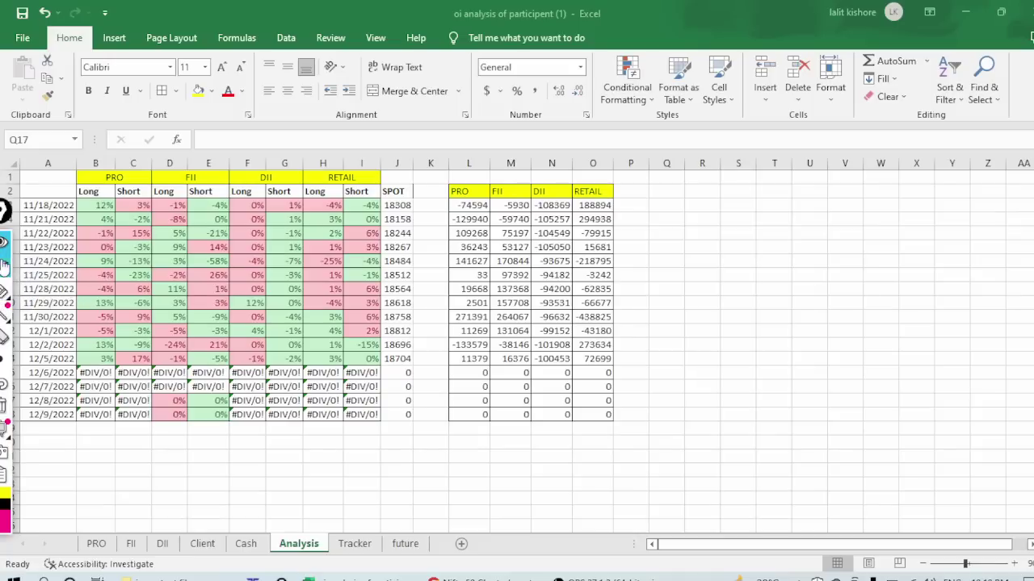
pyautogui.click(653, 400)
pyautogui.click(568, 485)
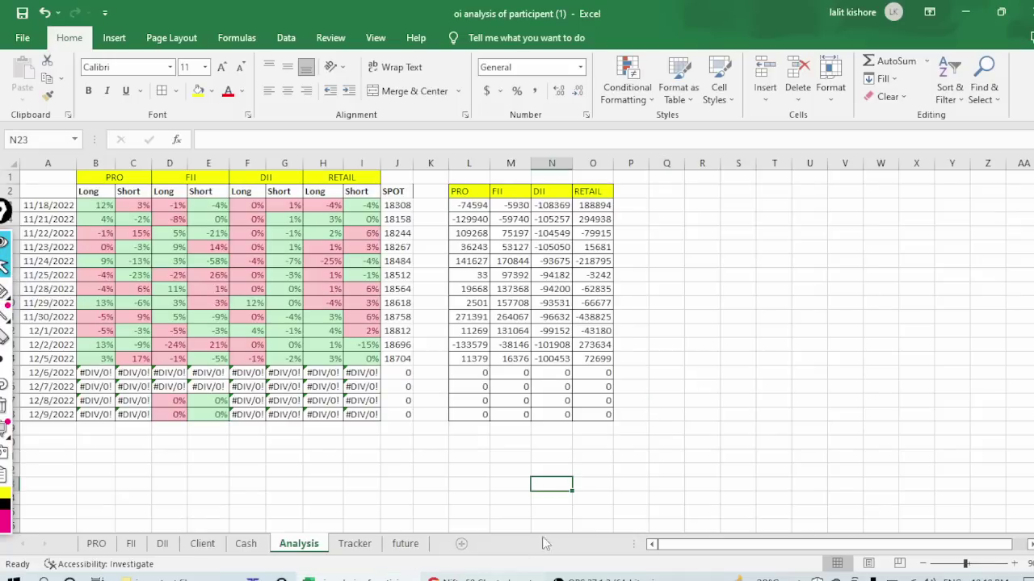
pyautogui.click(732, 434)
pyautogui.click(612, 473)
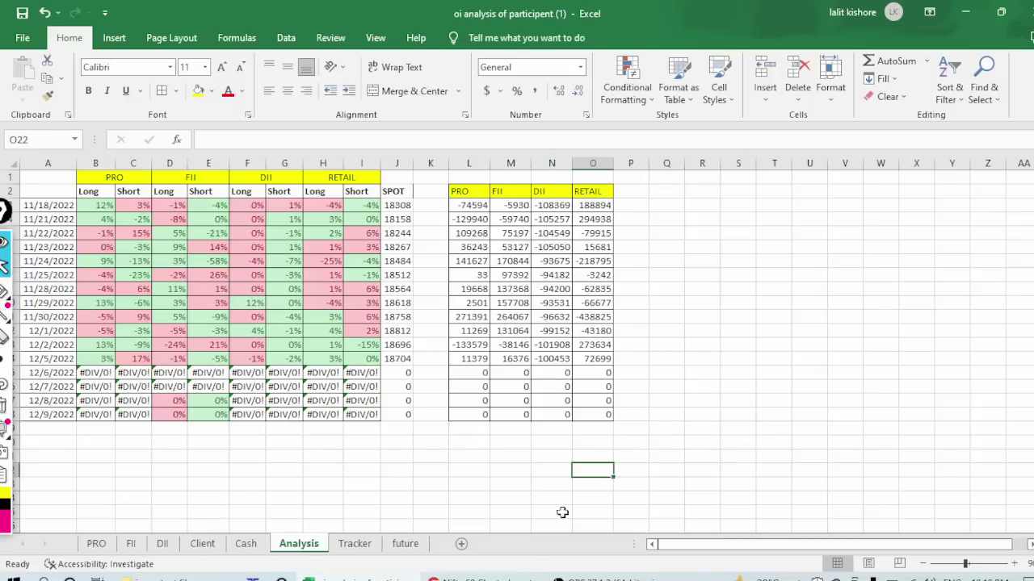
# - Switch to the Nifty 50 chart in the browser and enlarge the November to December candles around the 18442 line
pyautogui.click(464, 574)
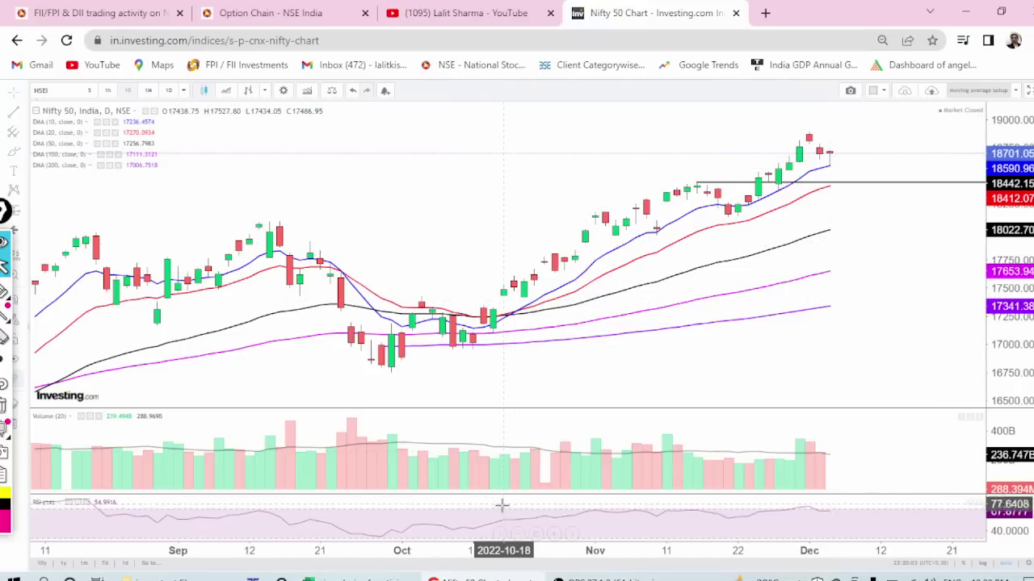
pyautogui.click(556, 536)
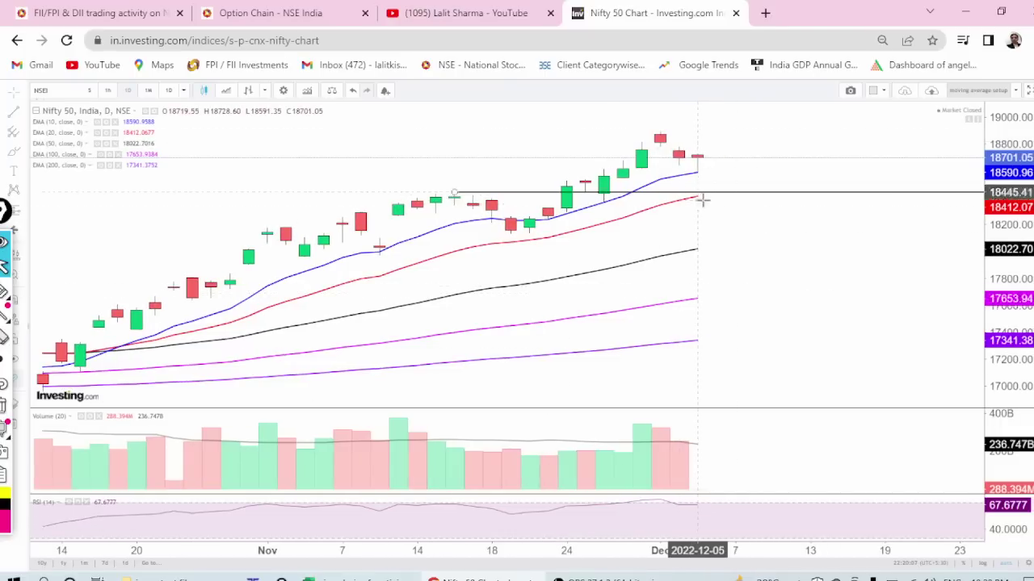
pyautogui.moveTo(1013, 367); pyautogui.dragTo(1011, 333)
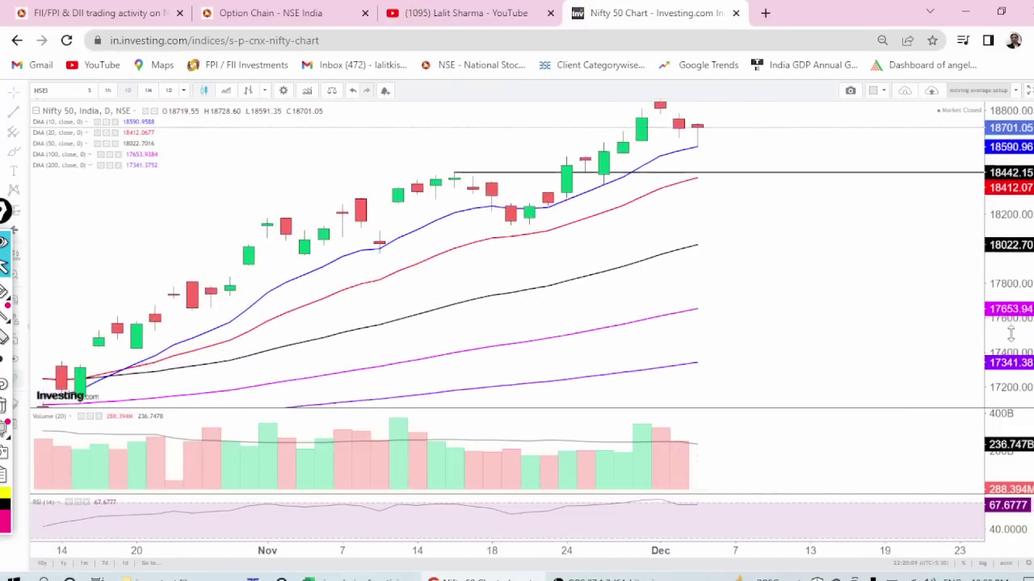
pyautogui.moveTo(883, 243); pyautogui.dragTo(851, 369)
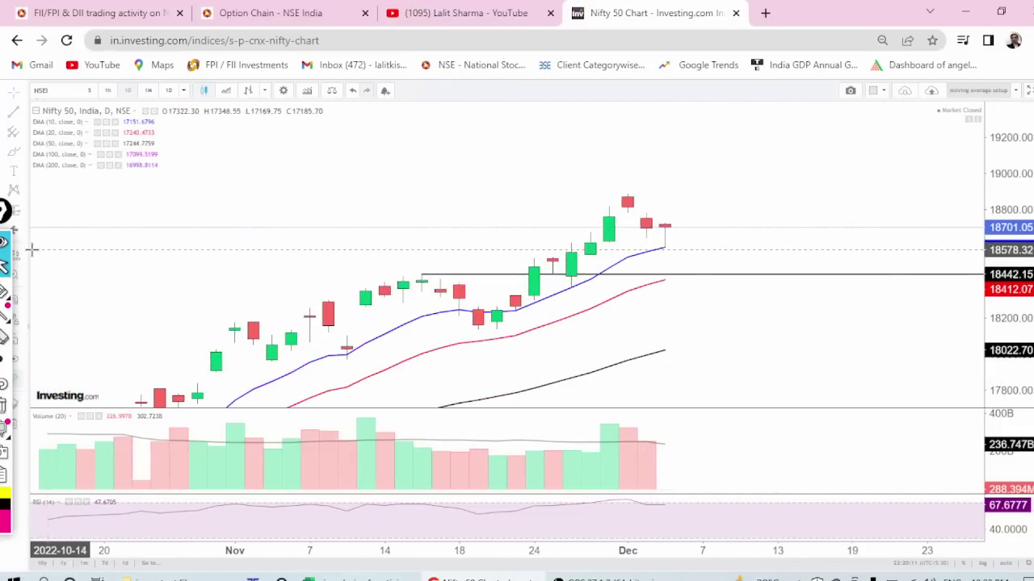
# - With the pen, circle the day's high of 18728.60 and point an arrow at it, then draw a rising arrow from the last candle and circle both
pyautogui.click(5, 291)
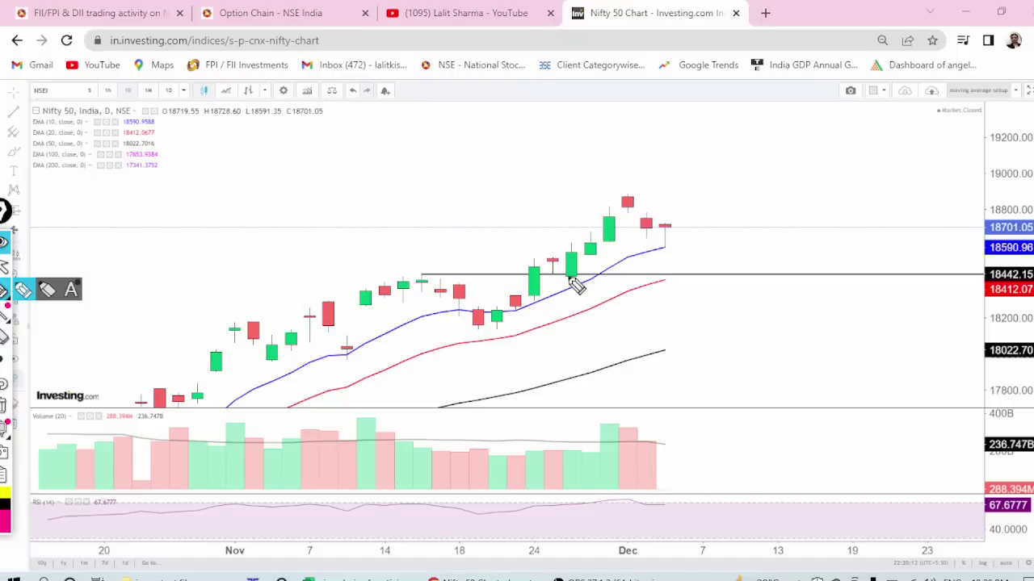
pyautogui.moveTo(667, 220); pyautogui.dragTo(688, 200)
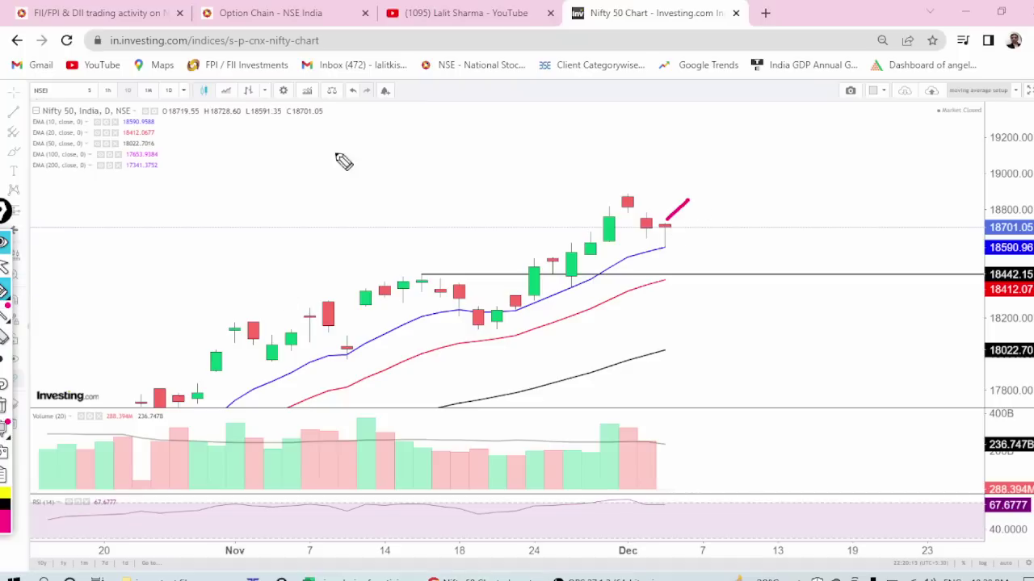
pyautogui.moveTo(238, 104)
pyautogui.mouseDown()
pyautogui.moveTo(213, 97)
pyautogui.moveTo(219, 127)
pyautogui.moveTo(246, 115)
pyautogui.mouseUp()
pyautogui.moveTo(222, 161); pyautogui.dragTo(266, 168)
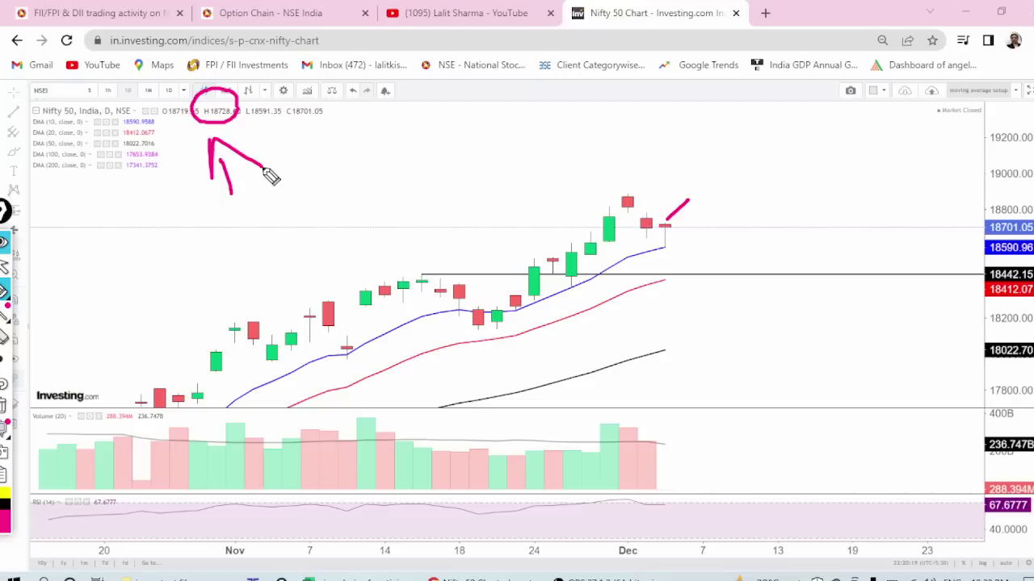
pyautogui.moveTo(667, 218)
pyautogui.mouseDown()
pyautogui.moveTo(690, 184)
pyautogui.moveTo(709, 224)
pyautogui.moveTo(714, 191)
pyautogui.moveTo(683, 131)
pyautogui.moveTo(725, 190)
pyautogui.mouseUp()
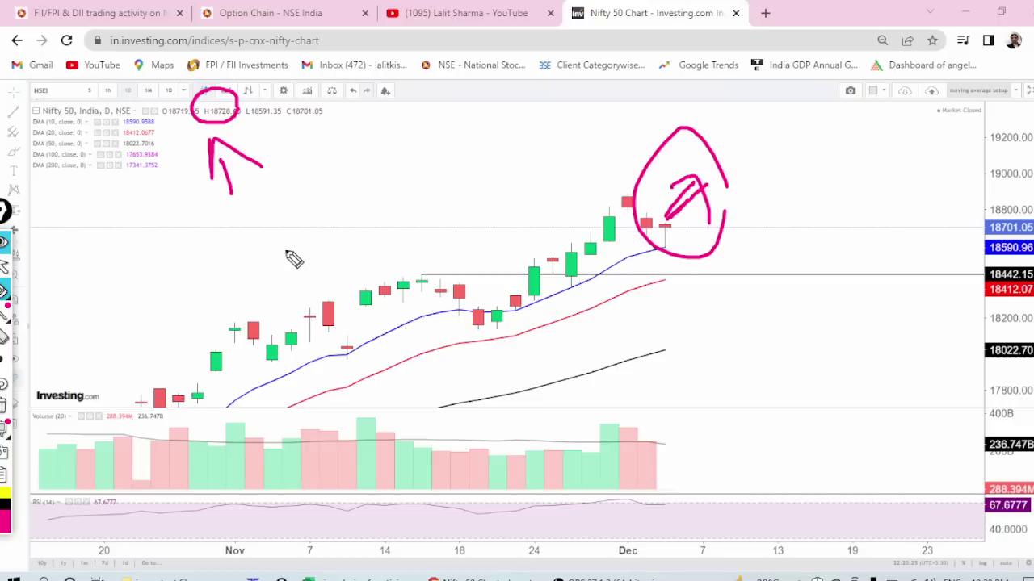
# - Handwrite 18728 large across the chart, circle and underline it, then clear all annotations
pyautogui.moveTo(269, 212); pyautogui.dragTo(299, 265)
pyautogui.moveTo(370, 170)
pyautogui.mouseDown()
pyautogui.moveTo(400, 154)
pyautogui.moveTo(470, 194)
pyautogui.mouseUp()
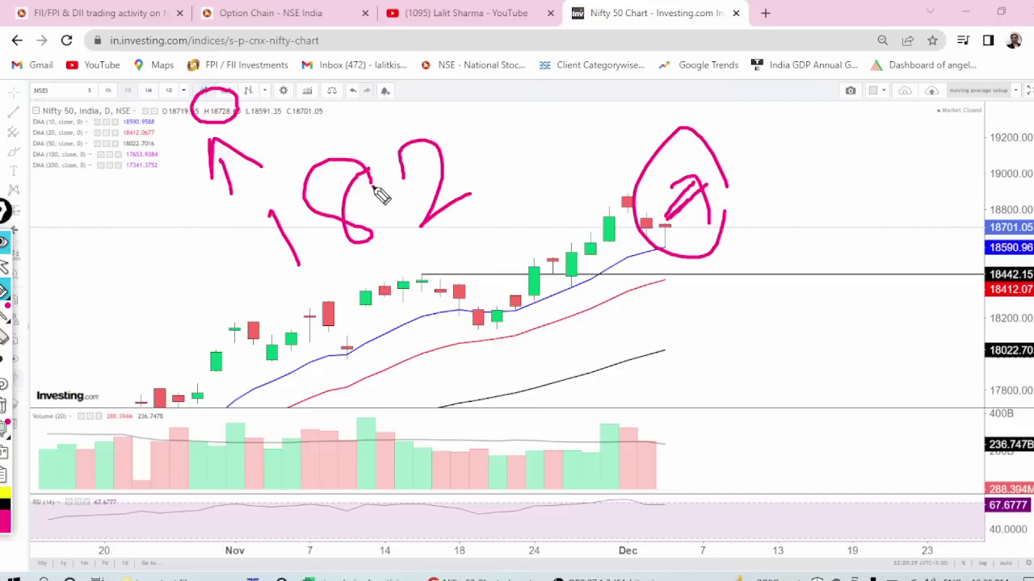
pyautogui.moveTo(373, 187)
pyautogui.mouseDown()
pyautogui.moveTo(411, 244)
pyautogui.moveTo(467, 176)
pyautogui.moveTo(497, 168)
pyautogui.moveTo(490, 152)
pyautogui.mouseUp()
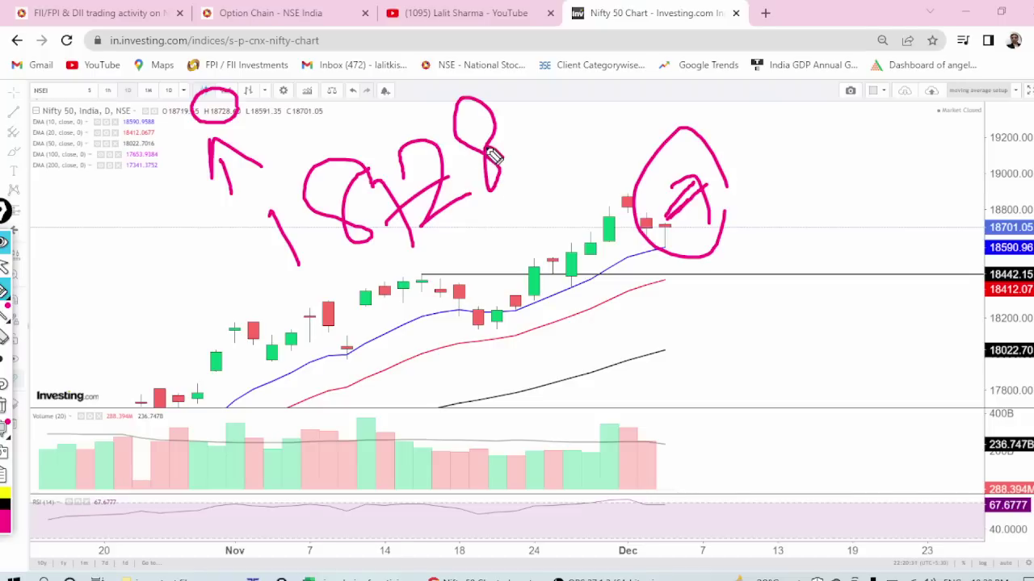
pyautogui.moveTo(547, 136)
pyautogui.mouseDown()
pyautogui.moveTo(215, 169)
pyautogui.moveTo(605, 151)
pyautogui.mouseUp()
pyautogui.moveTo(327, 319); pyautogui.dragTo(452, 257)
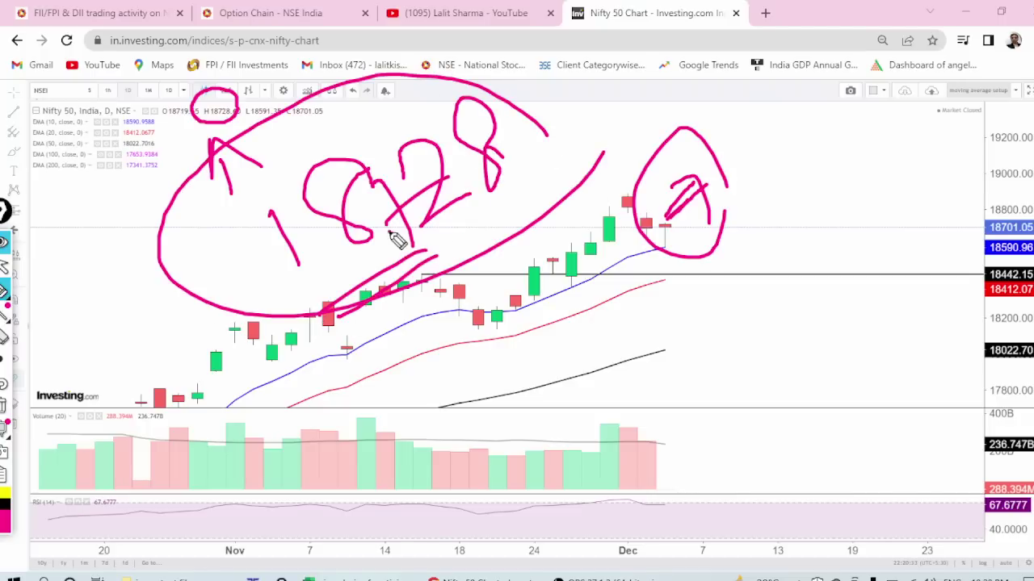
pyautogui.moveTo(390, 234); pyautogui.dragTo(440, 272)
pyautogui.click(4, 409)
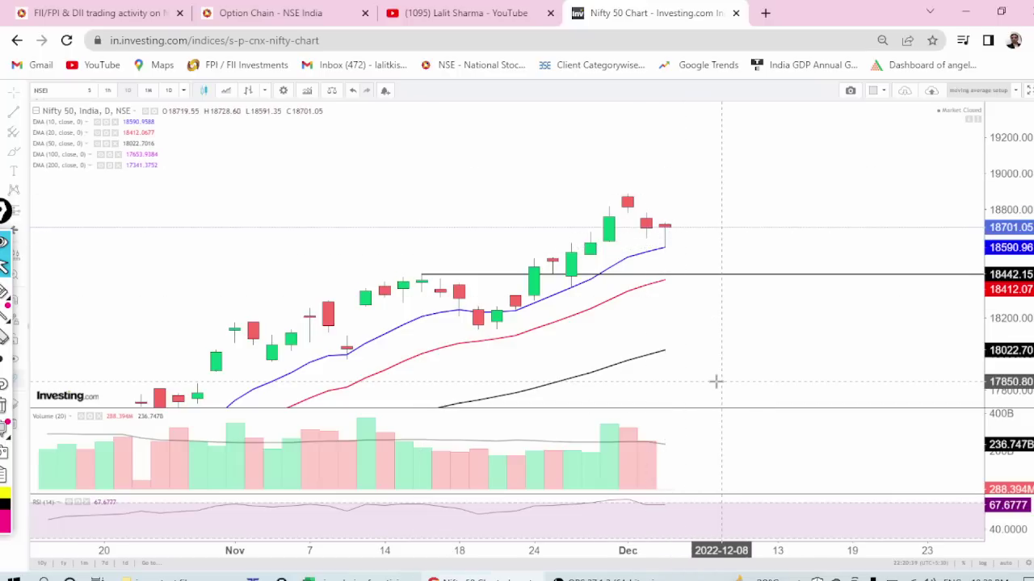
# - Open the NIFTY option chain and mark the 18,600 strike's call OI, call change in OI and put OI with the pen
pyautogui.click(242, 13)
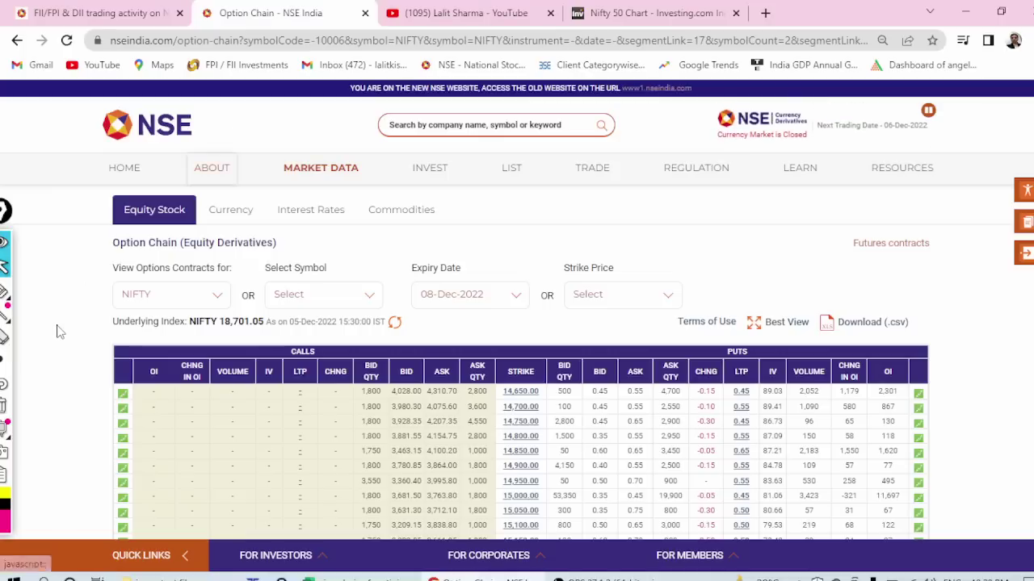
pyautogui.scroll(-15, 58, 393)
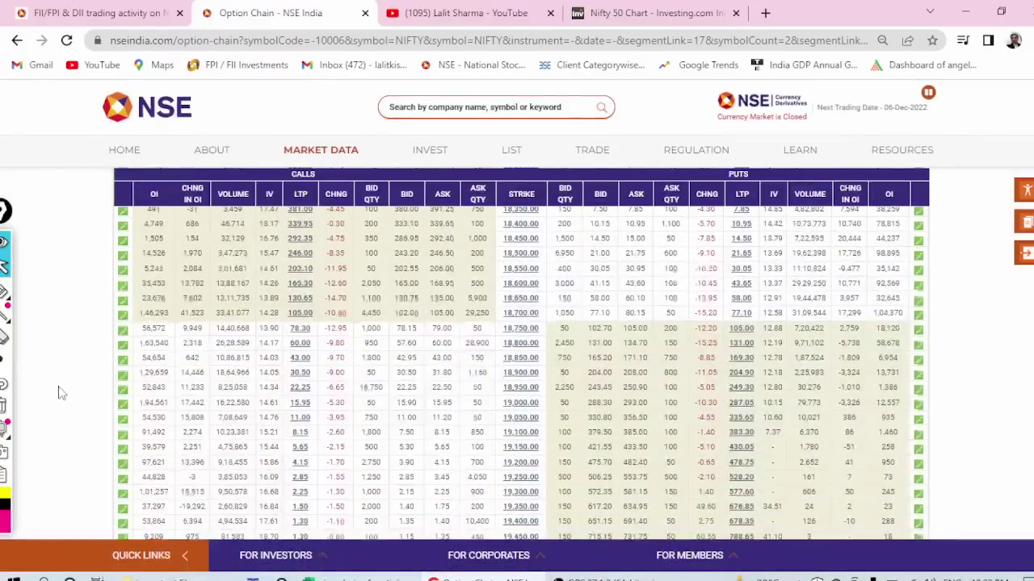
pyautogui.click(5, 292)
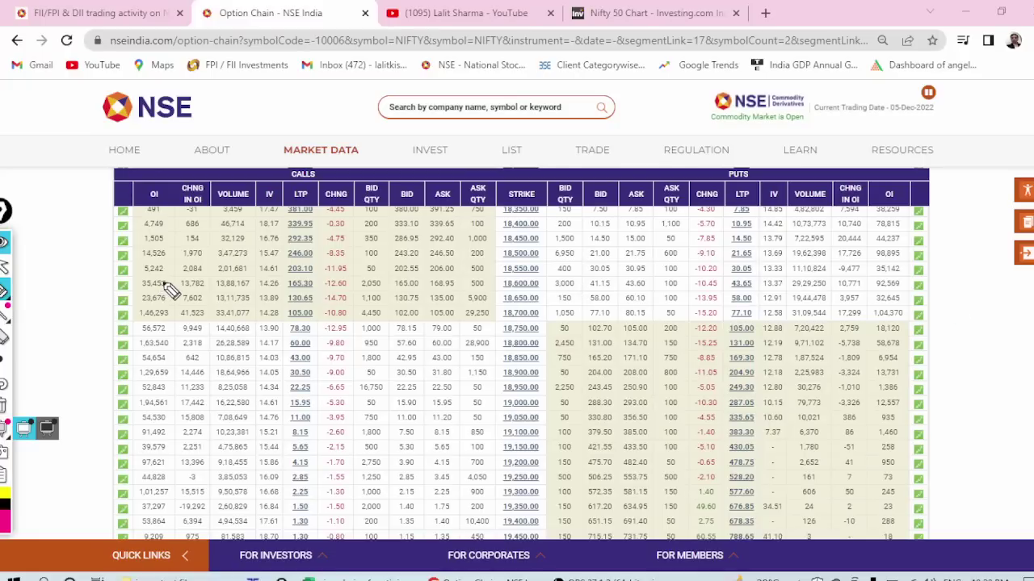
pyautogui.moveTo(98, 283)
pyautogui.mouseDown()
pyautogui.moveTo(132, 283)
pyautogui.moveTo(105, 311)
pyautogui.mouseUp()
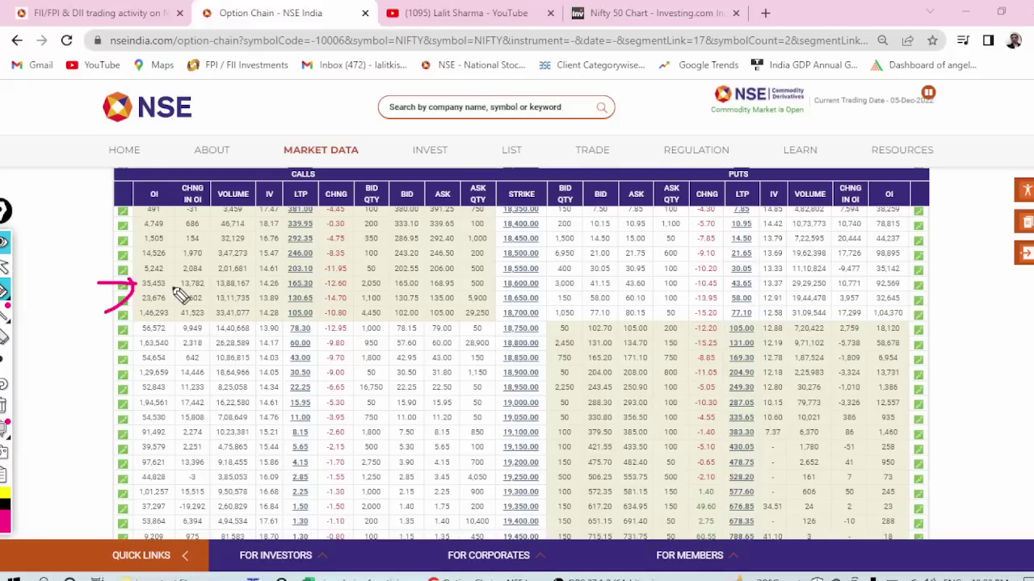
pyautogui.moveTo(169, 285); pyautogui.dragTo(197, 285)
pyautogui.moveTo(905, 283)
pyautogui.mouseDown()
pyautogui.moveTo(952, 303)
pyautogui.moveTo(929, 313)
pyautogui.mouseUp()
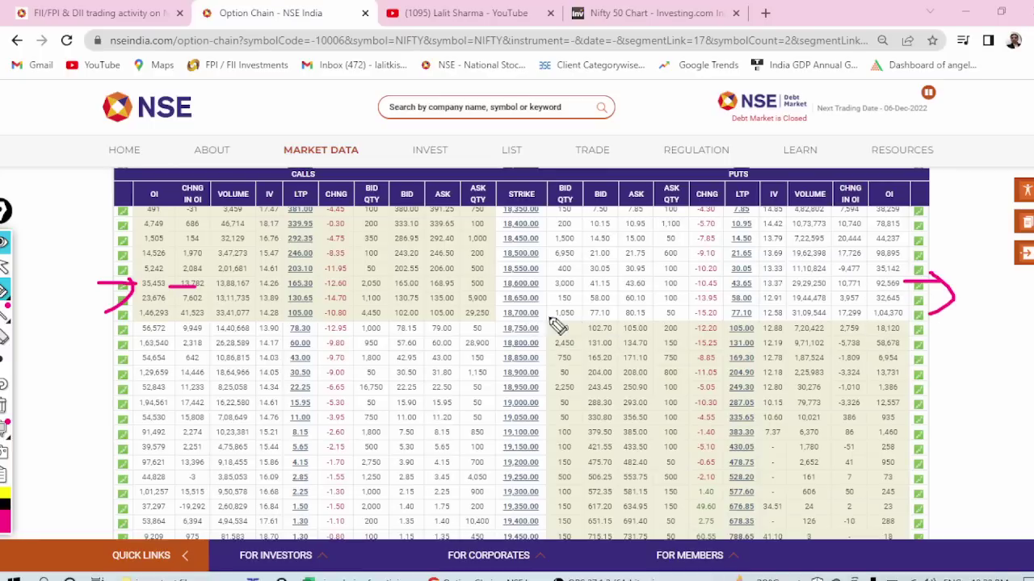
# - Underline the 18,700 strike row and point arrows at its put OI and at the 18,700 and 18,600 put OI changes, then clear all annotations
pyautogui.moveTo(560, 319); pyautogui.dragTo(615, 321)
pyautogui.moveTo(908, 312)
pyautogui.mouseDown()
pyautogui.moveTo(945, 317)
pyautogui.moveTo(953, 330)
pyautogui.mouseUp()
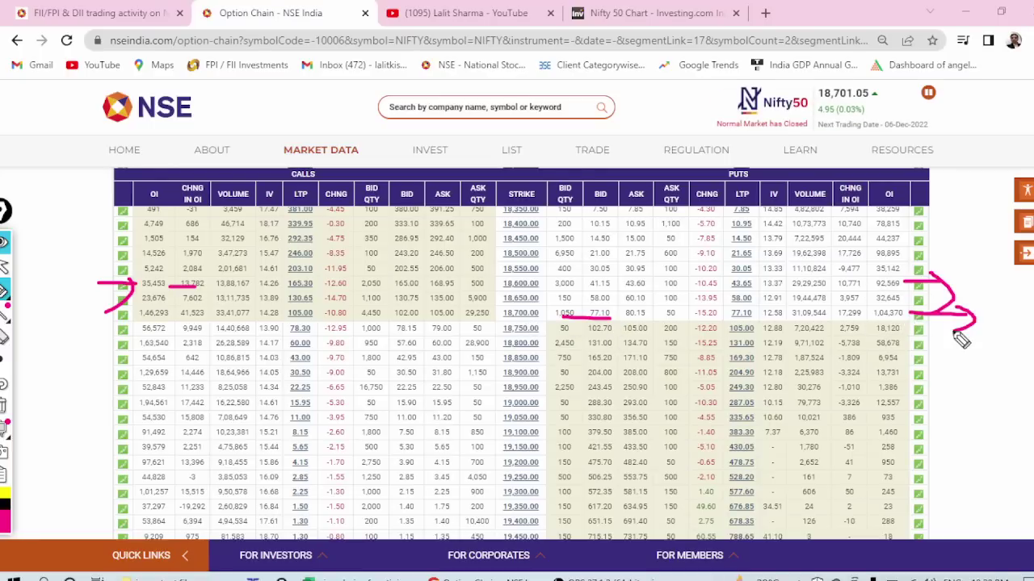
pyautogui.moveTo(792, 313); pyautogui.dragTo(836, 316)
pyautogui.moveTo(796, 283); pyautogui.dragTo(820, 291)
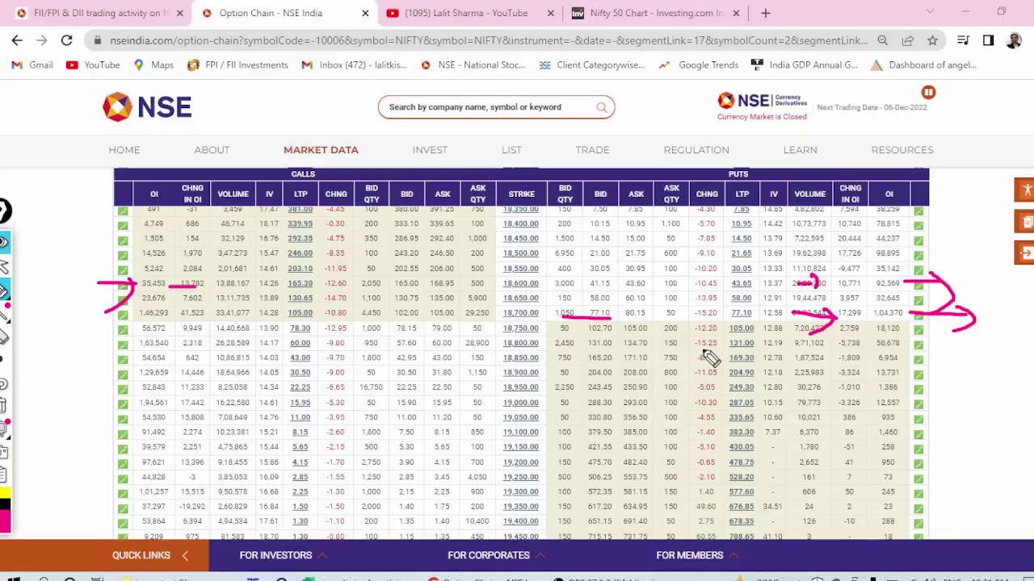
pyautogui.click(5, 406)
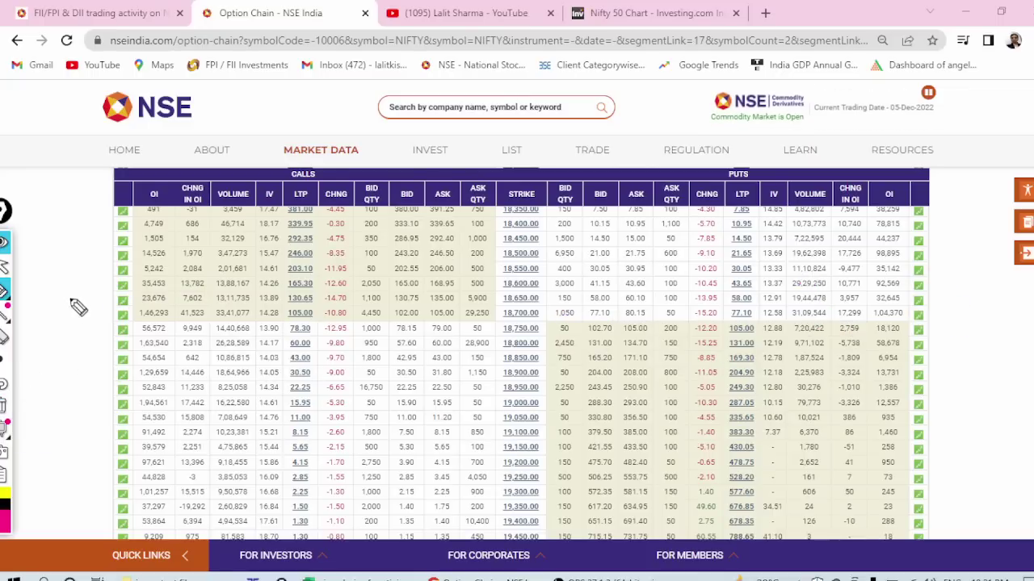